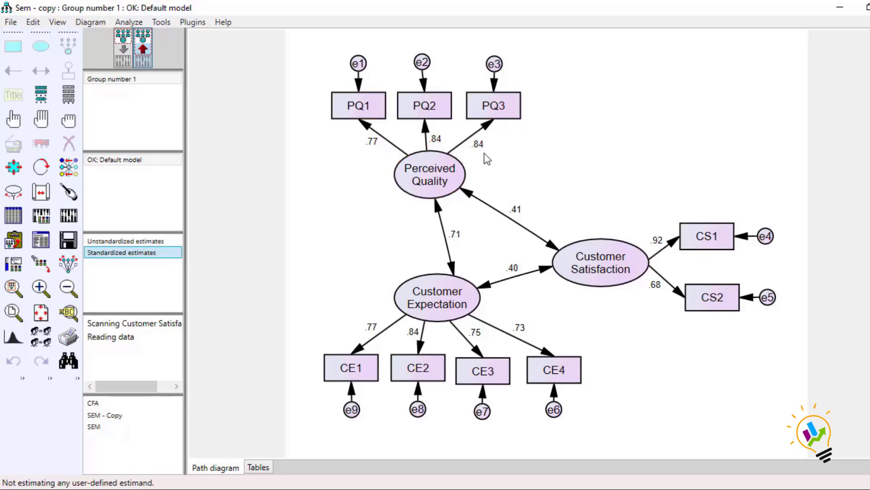
- Open the text output and display the Standardized Regression Weights table under the scalar estimates
click(43, 245)
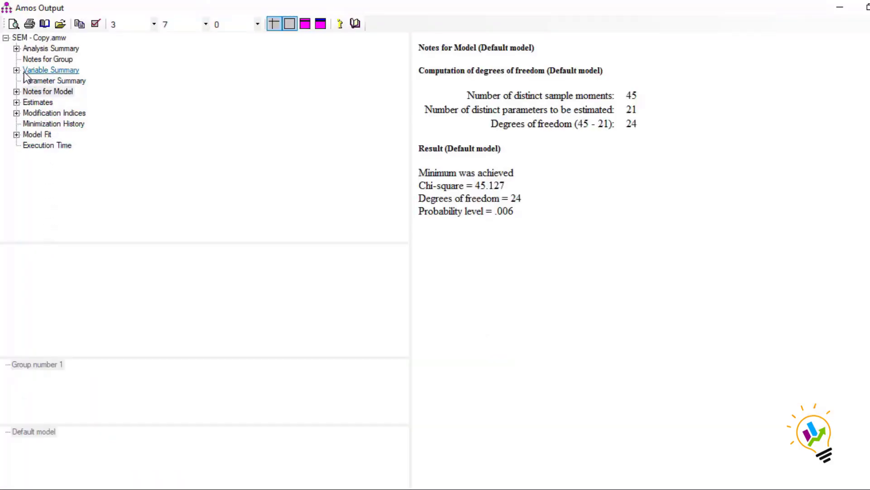
click(16, 102)
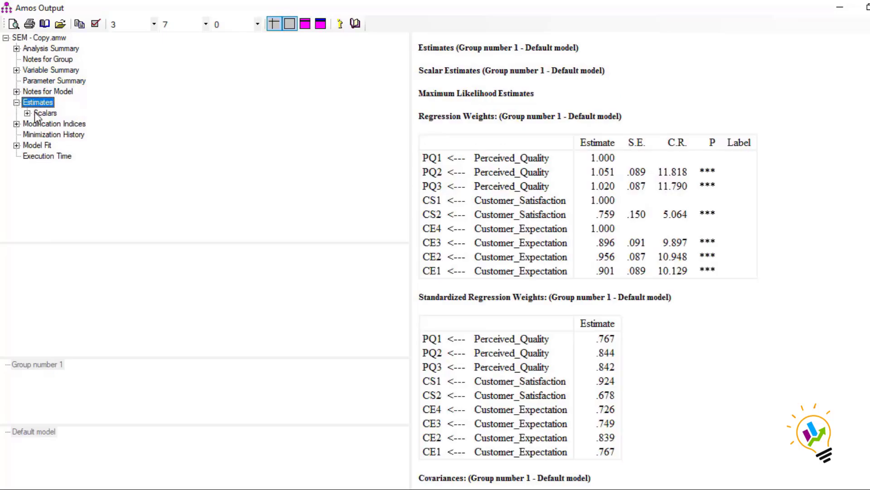
click(41, 113)
click(27, 114)
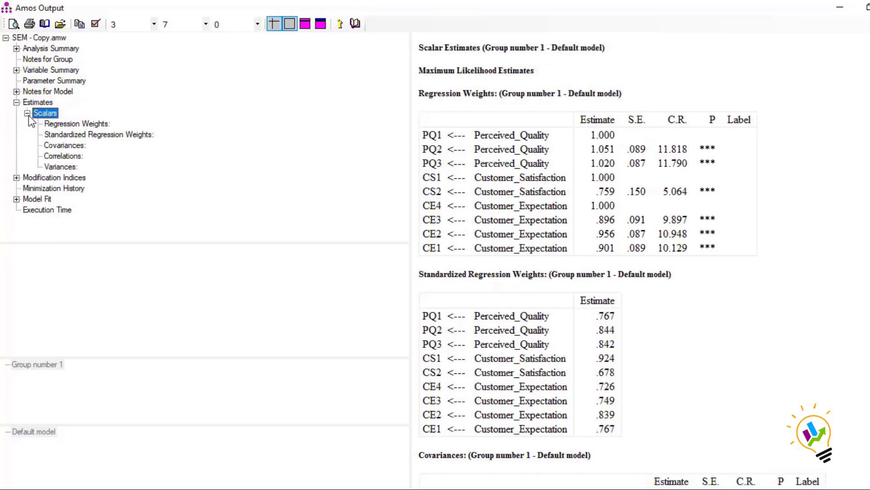
click(59, 135)
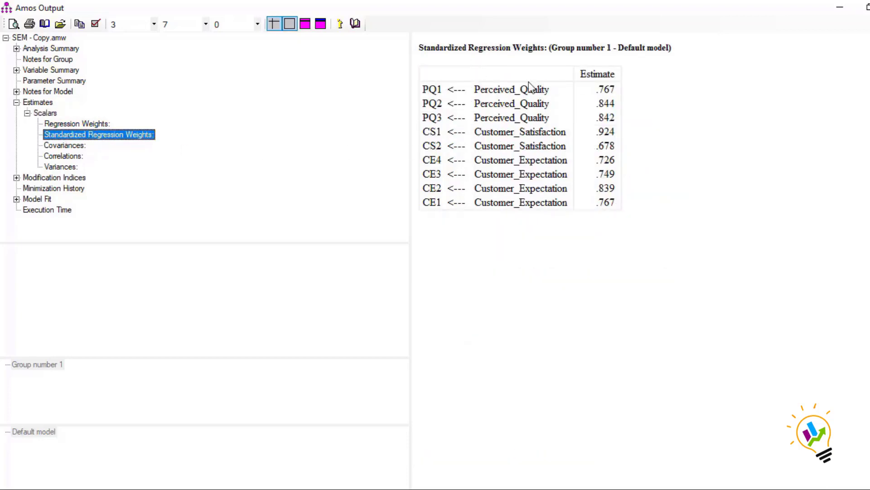
- Copy the Standardized Regression Weights table and paste it into Sheet3 of the Excel workbook, starting at cell C1
click(467, 61)
right_click(466, 59)
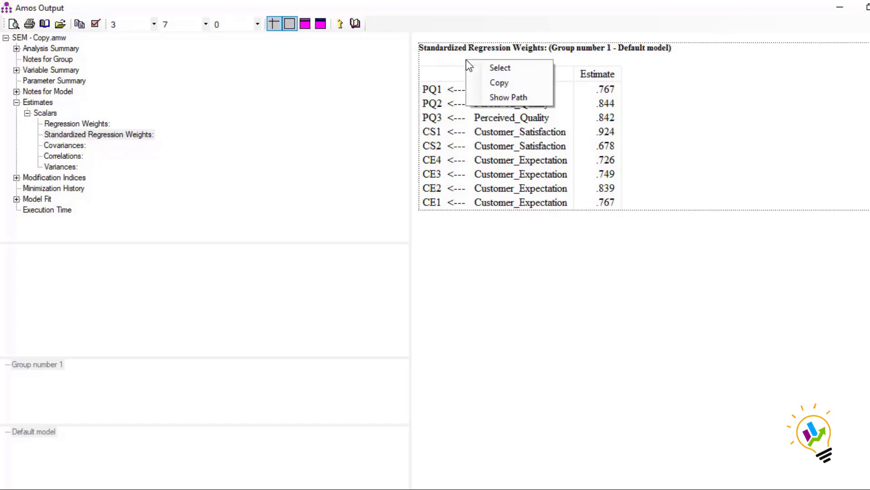
click(479, 82)
key(alt+Tab)
key(ctrl+v)
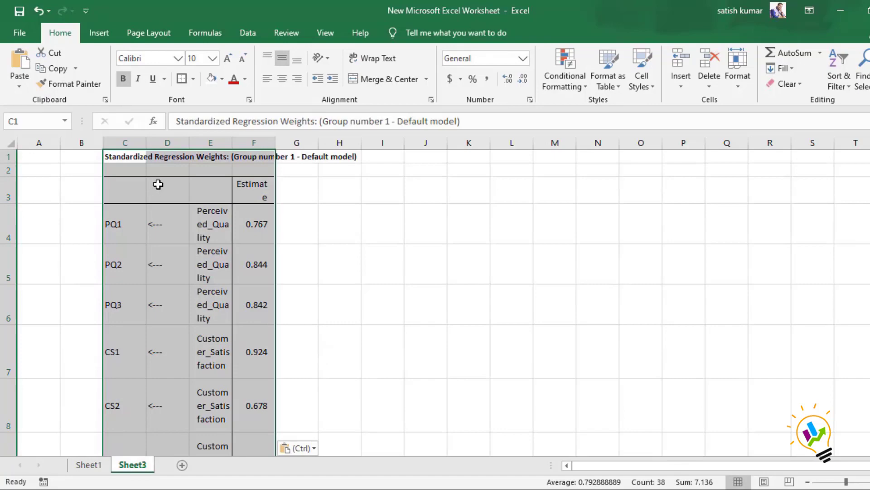
- Widen columns C to F of the pasted table and delete rows 1 to 3 above the indicator data
click(138, 169)
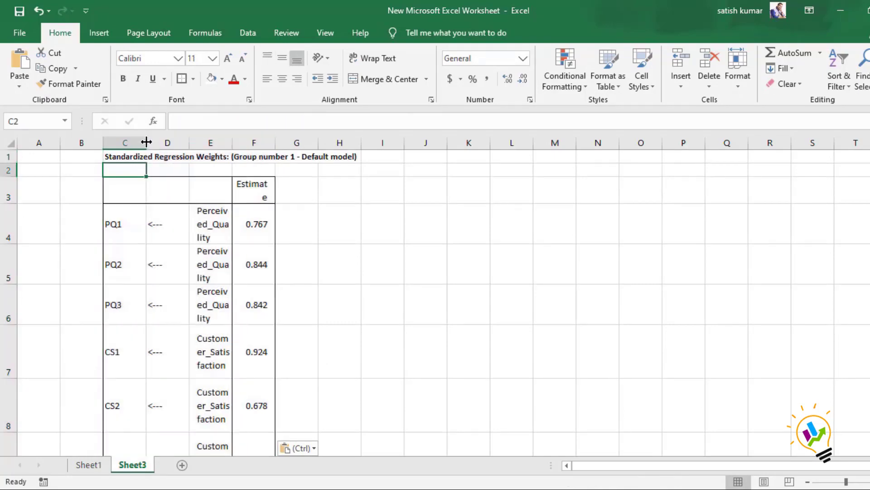
drag(146, 142, 357, 141)
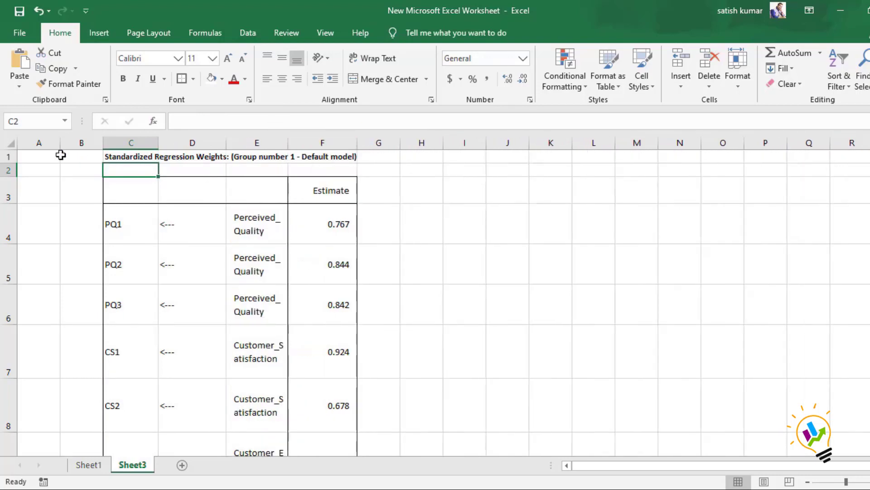
drag(8, 157, 9, 191)
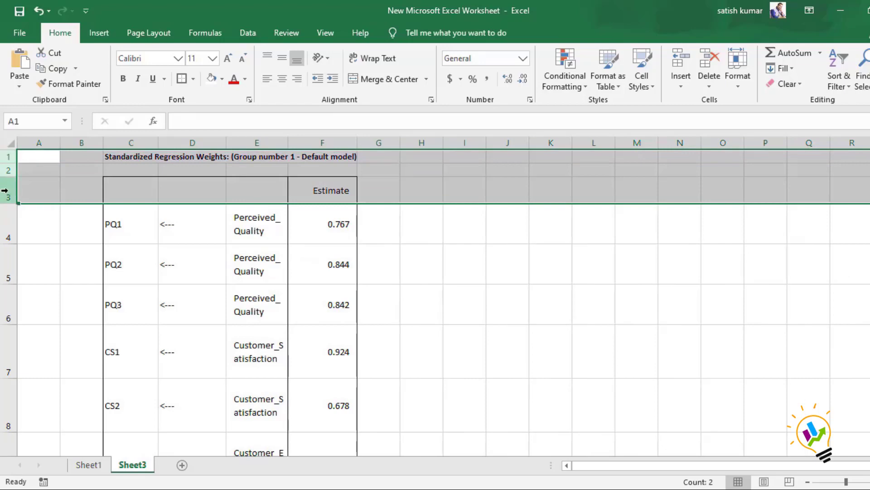
right_click(9, 190)
click(53, 301)
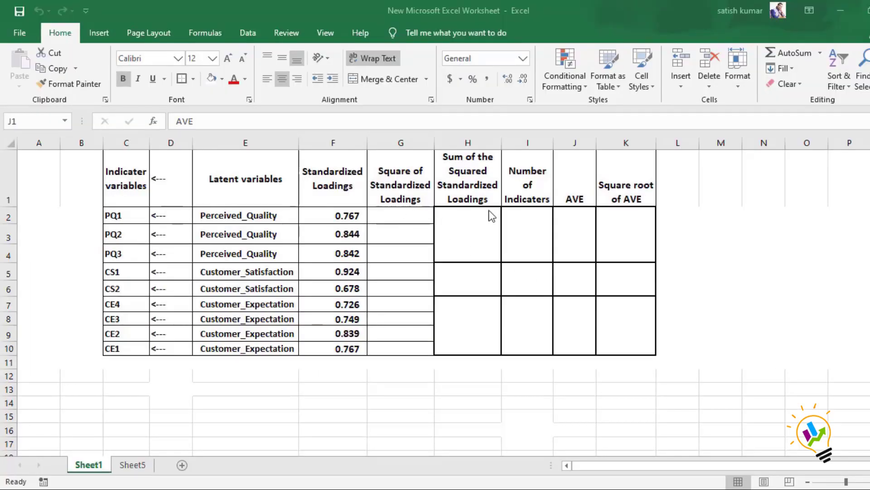
- Square the PQ1 standardized loading by entering =F2*F2 in cell G2 of Sheet1
click(576, 199)
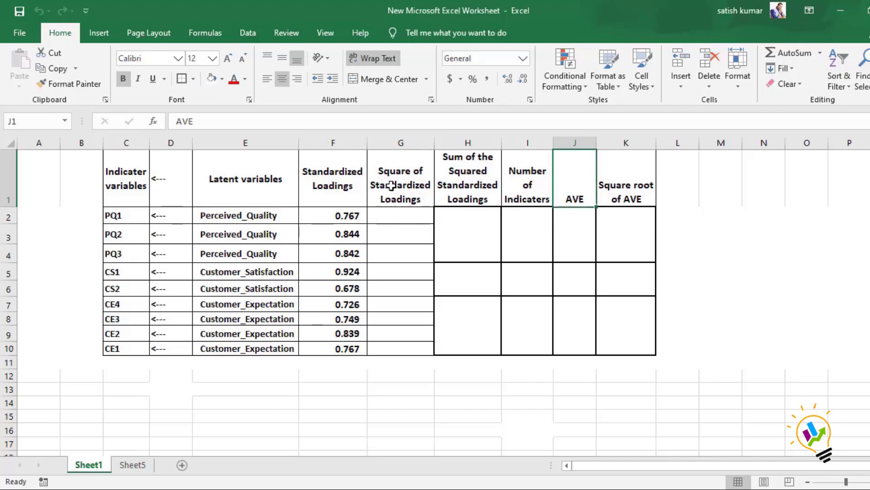
click(349, 216)
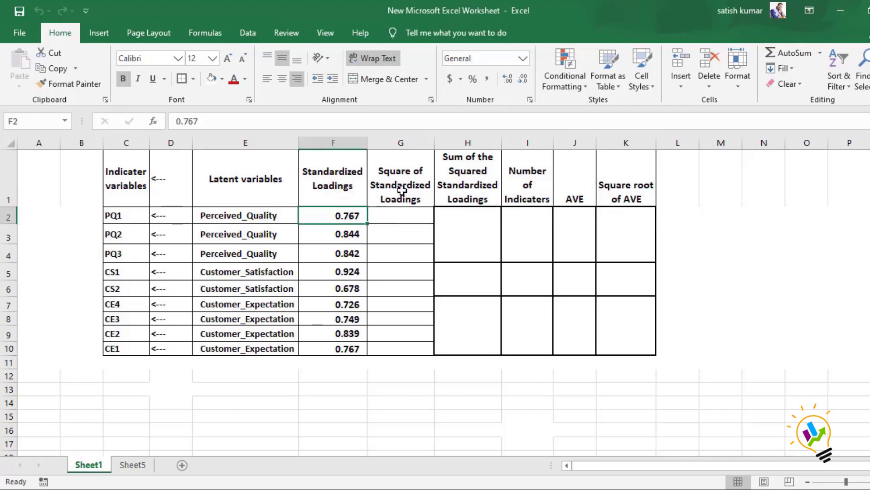
click(393, 217)
text(=)
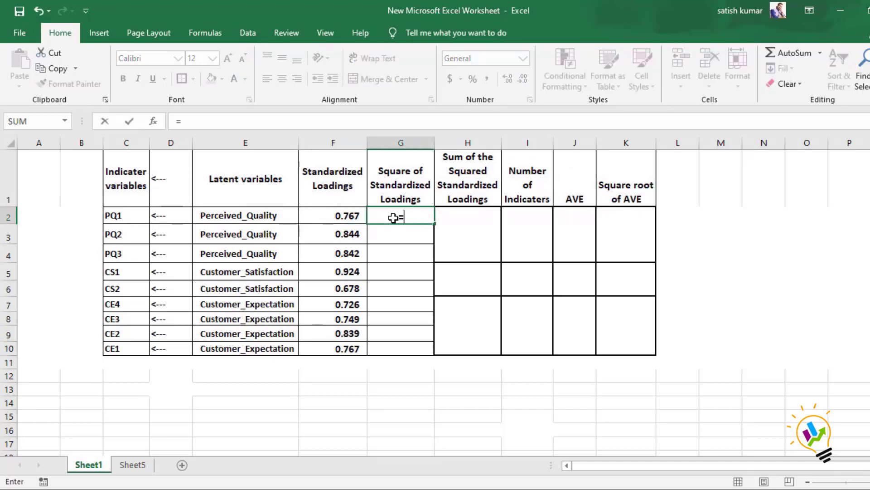
click(354, 216)
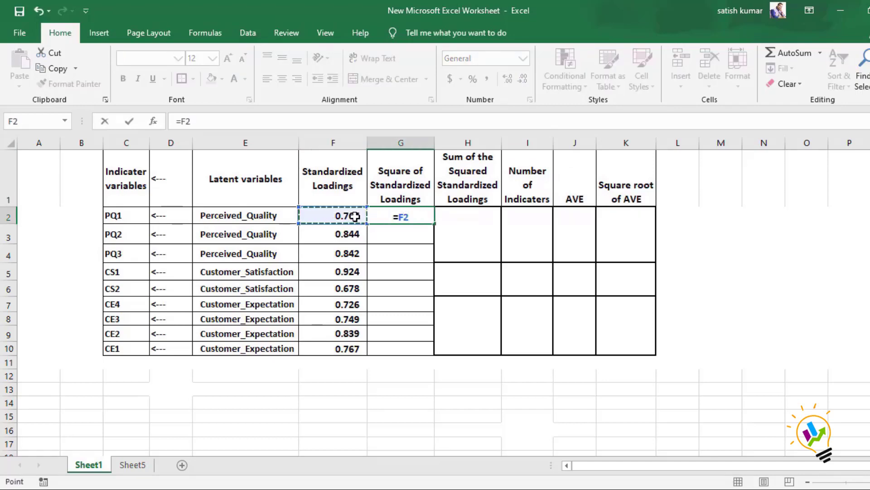
text(*)
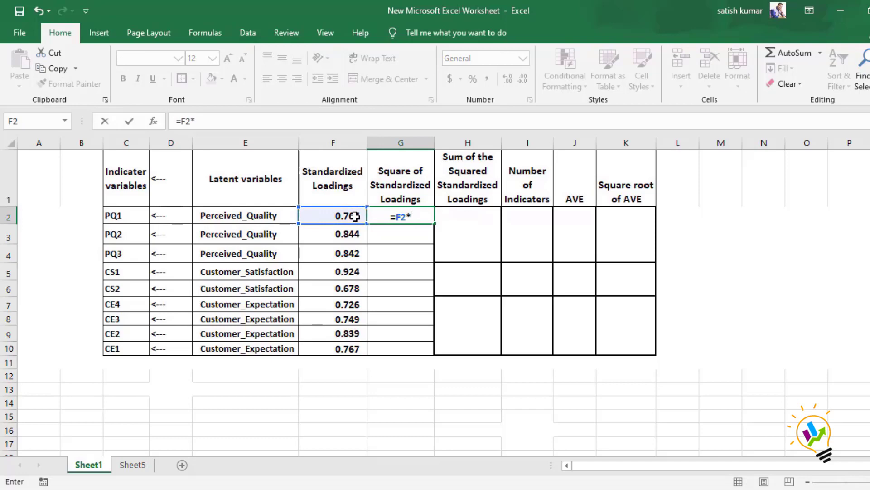
click(354, 216)
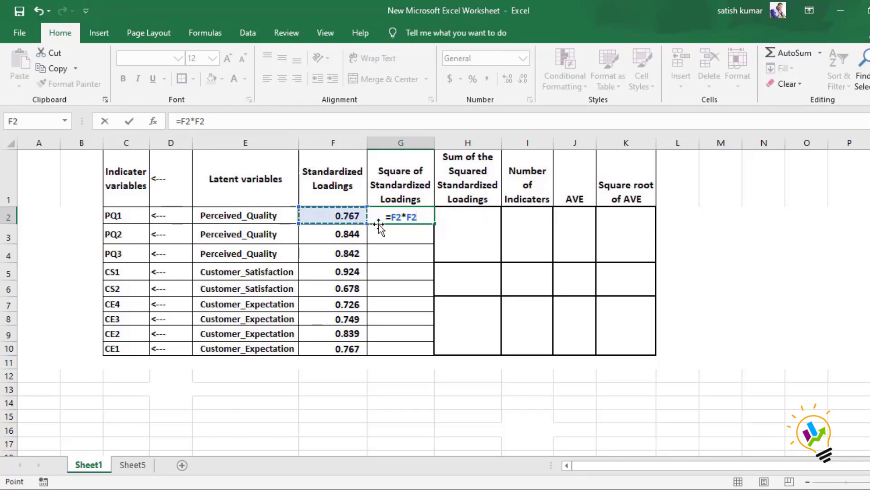
click(421, 216)
key(Return)
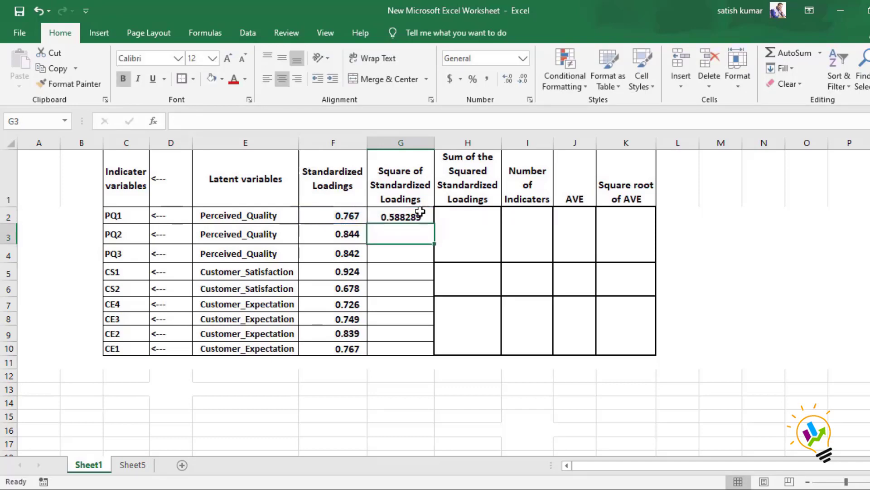
- Fill the squared-loading formula from G2 down to G10 and check the copied formulas in G3 and G4
click(410, 217)
drag(435, 226, 432, 351)
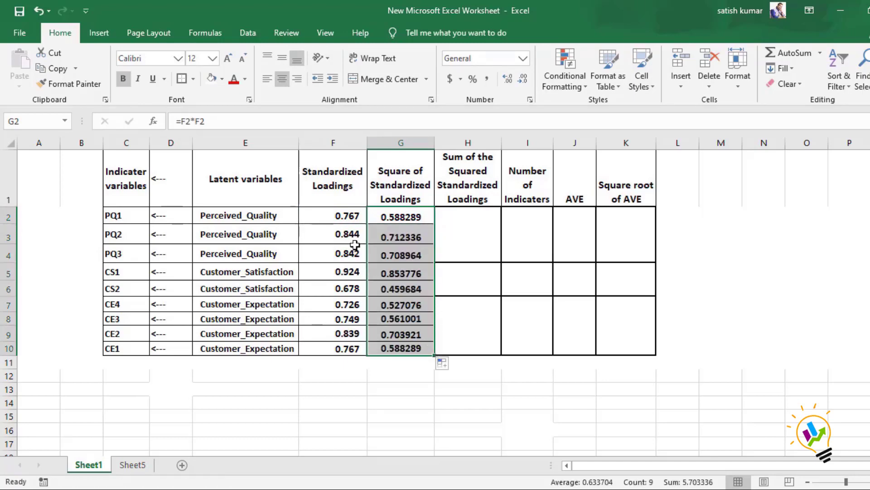
click(388, 237)
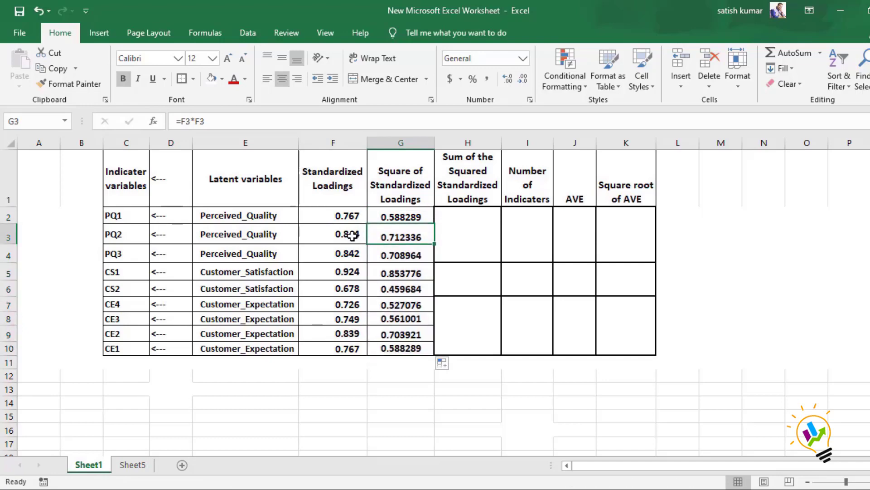
click(384, 254)
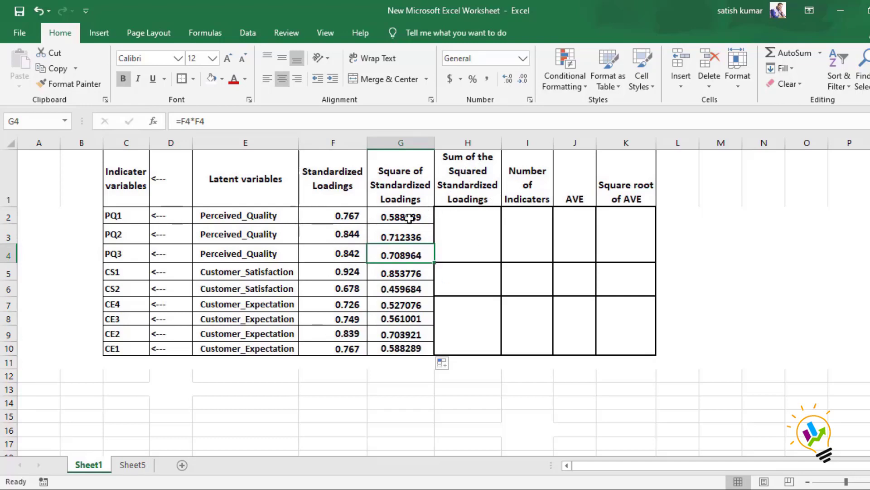
- Sum the squared loadings of Perceived_Quality by entering =G2+G3+G4 in cell H4
click(445, 254)
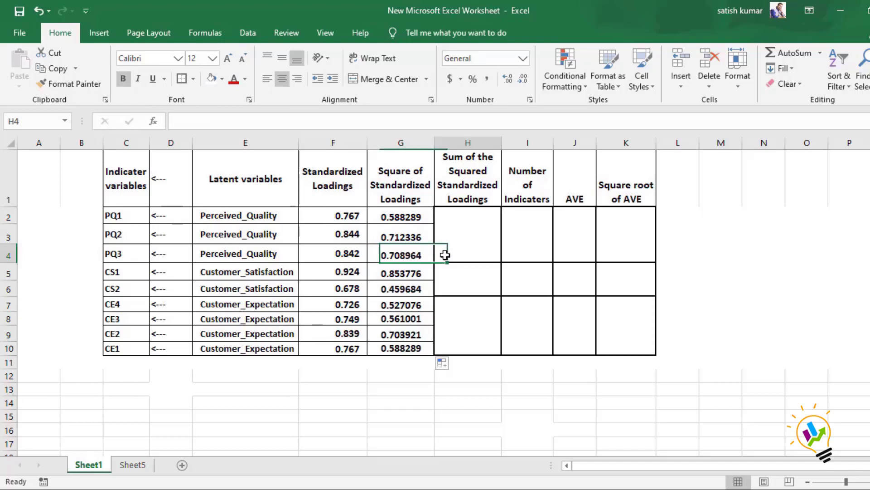
text(=)
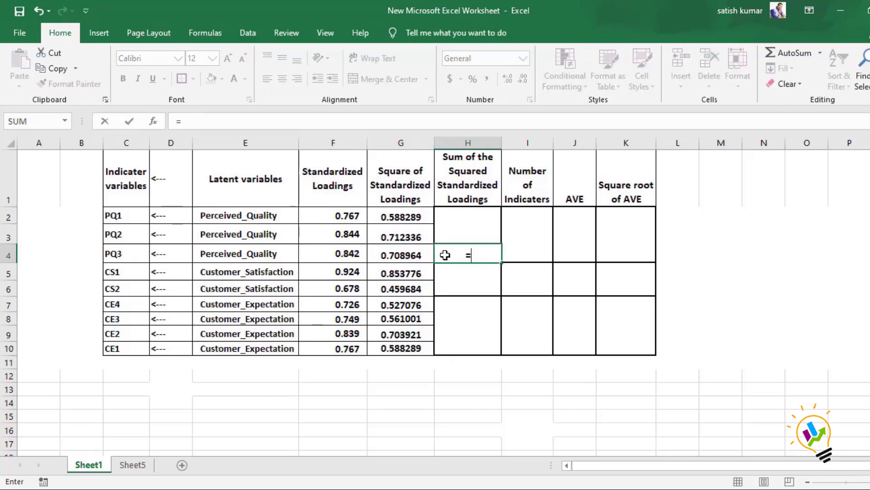
click(417, 215)
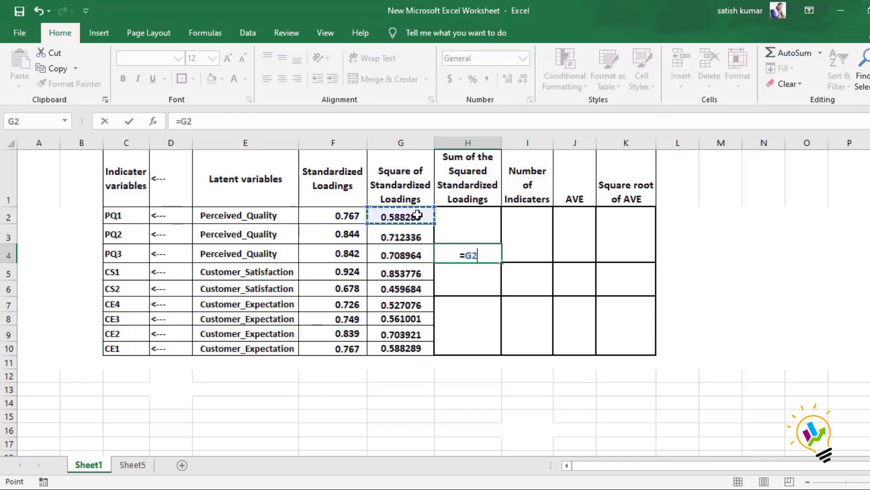
text(+)
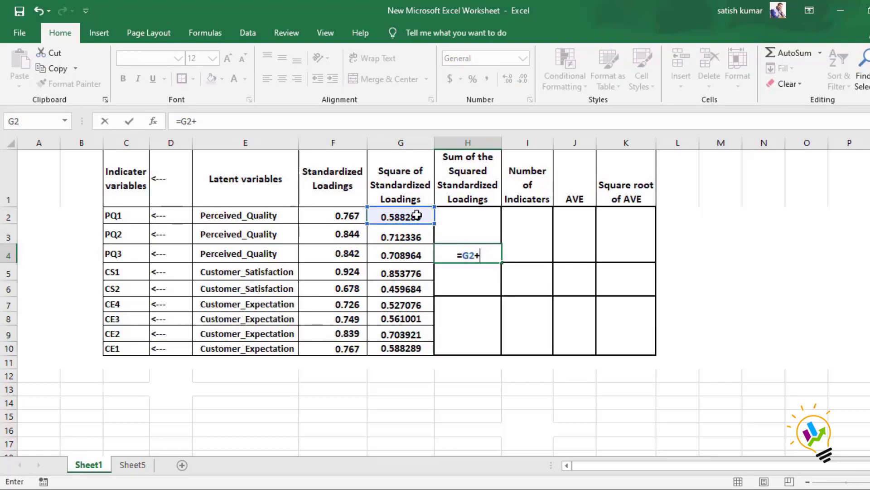
click(416, 230)
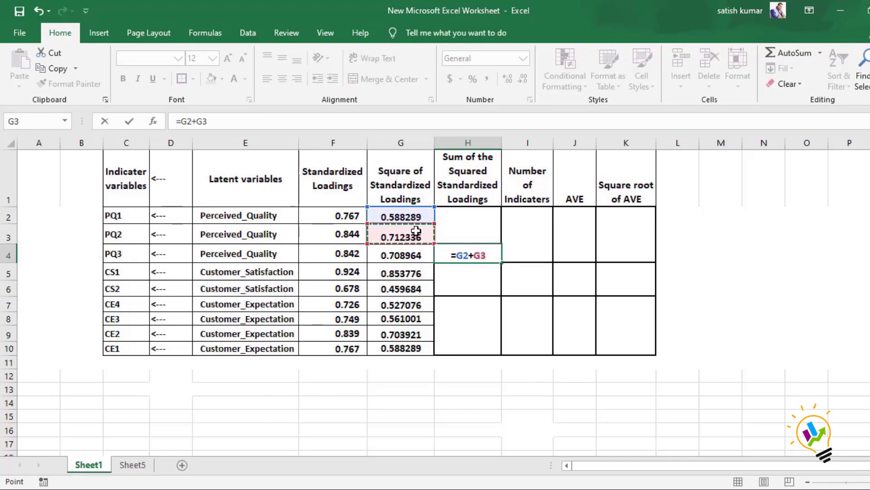
text(+)
click(413, 251)
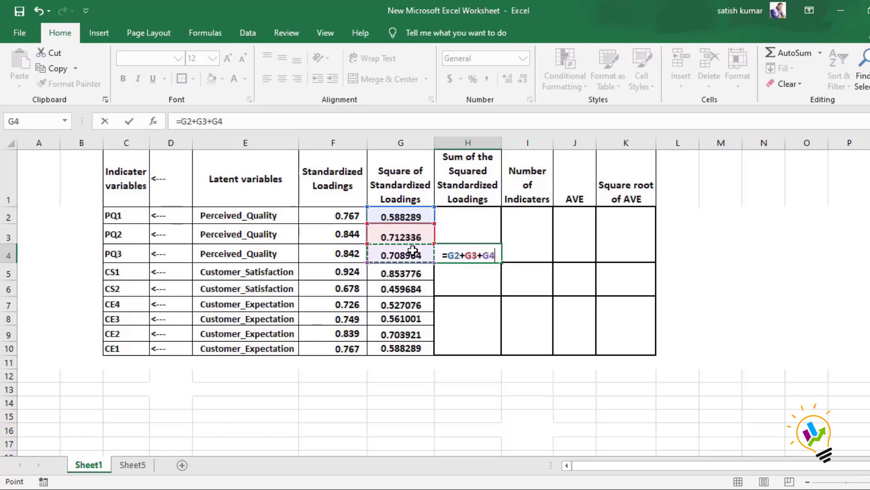
key(Return)
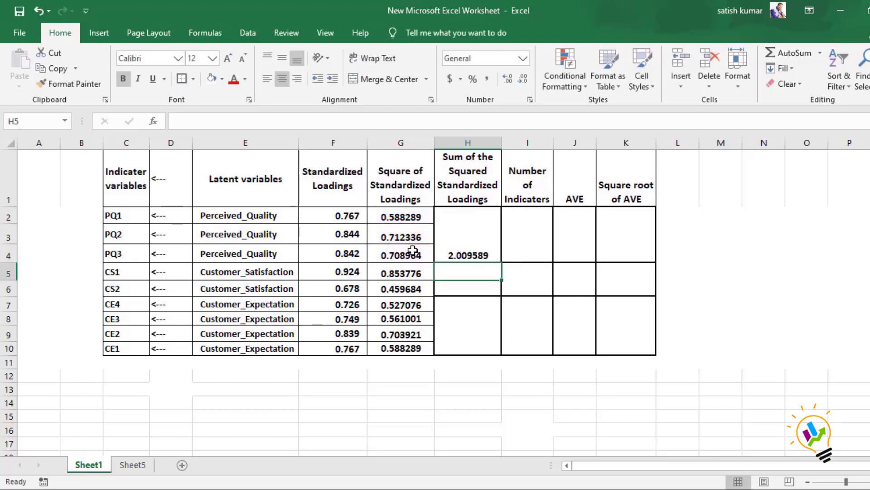
- Sum the squared loadings of Customer_Satisfaction by entering =G5+G6 in cell H6
click(453, 291)
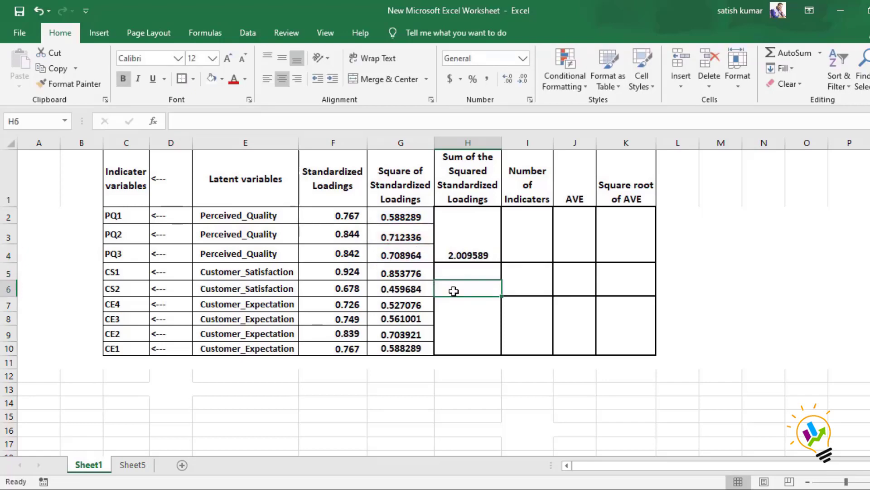
text(=)
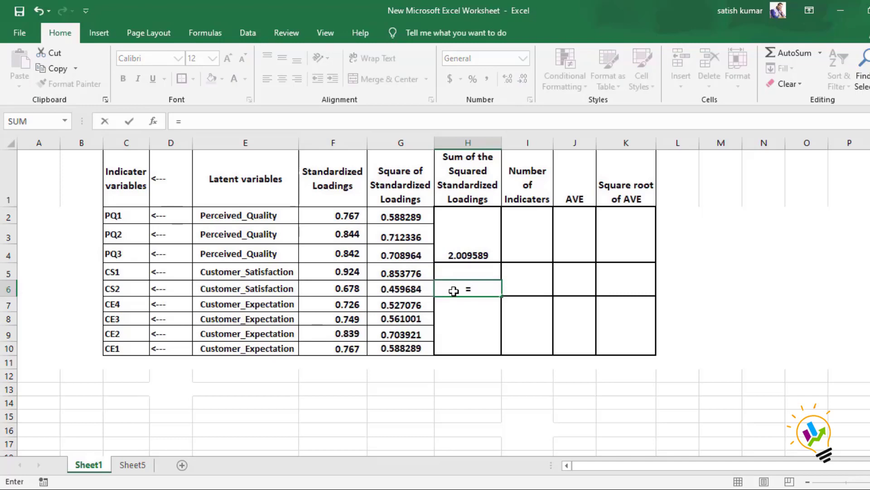
click(422, 273)
text(+)
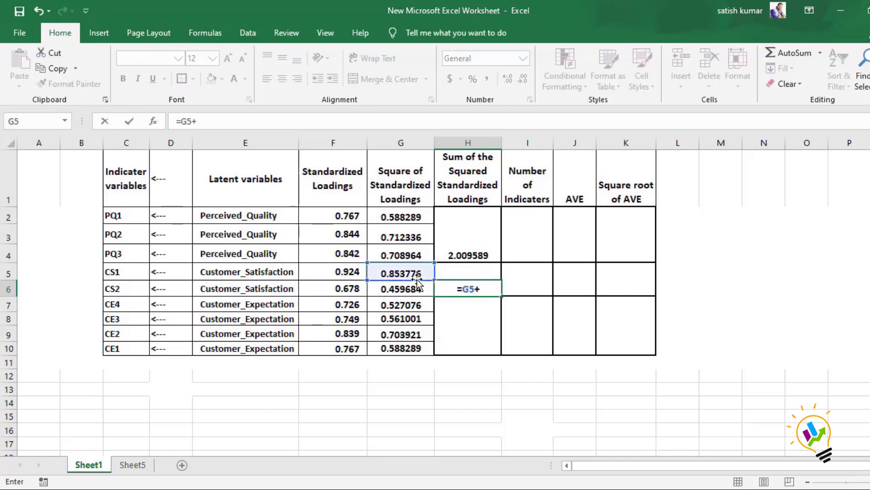
click(413, 289)
key(Return)
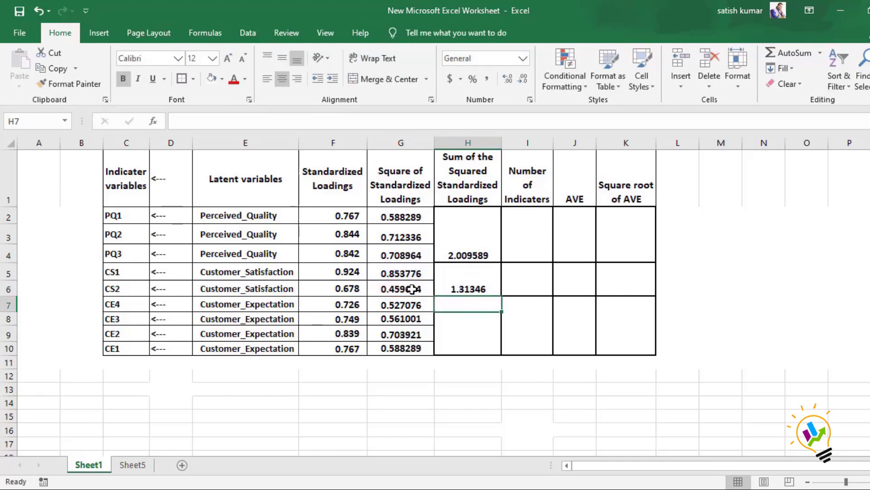
- Sum the squared loadings of Customer_Expectation by entering =G7+G8+G9+G10 in cell H10
click(459, 347)
text(=)
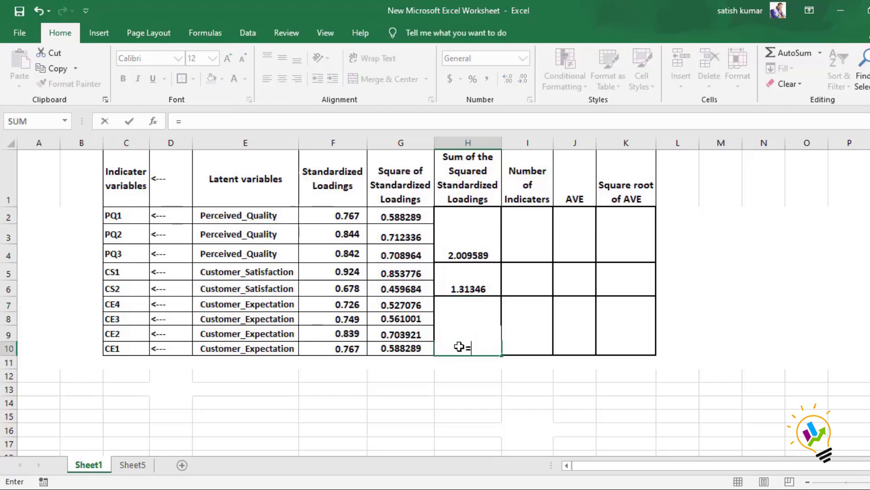
click(407, 304)
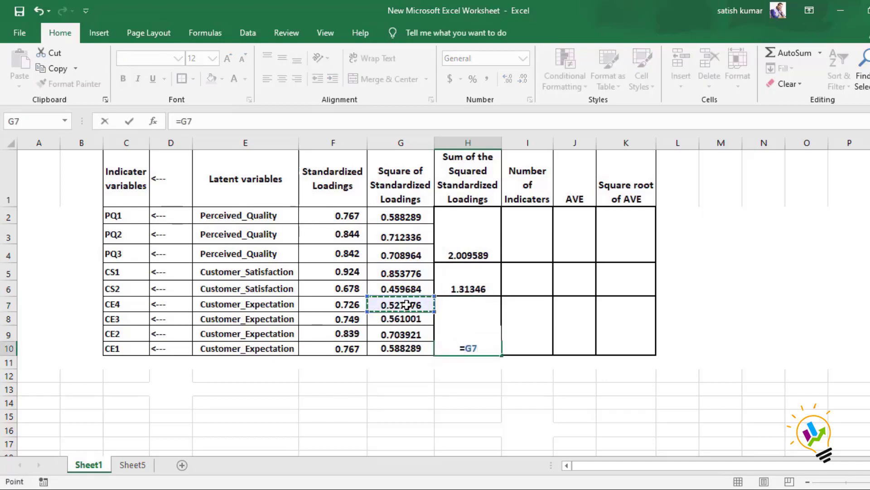
text(+)
click(407, 320)
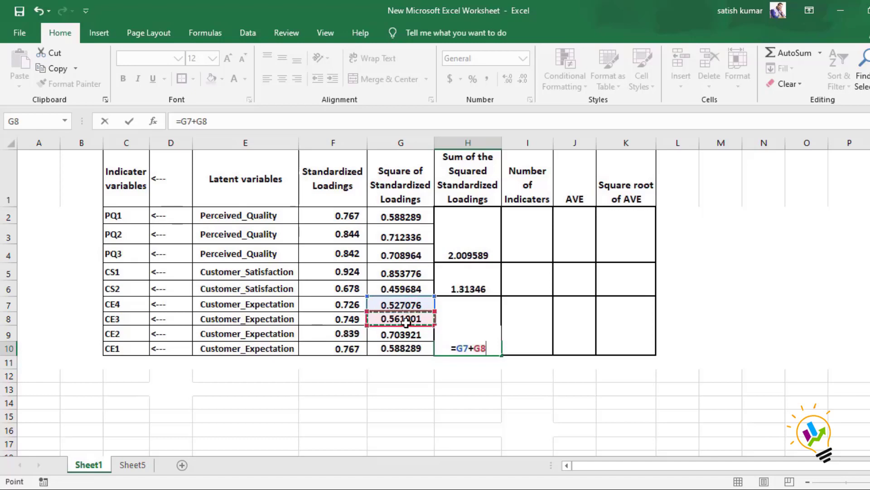
text(+)
click(407, 333)
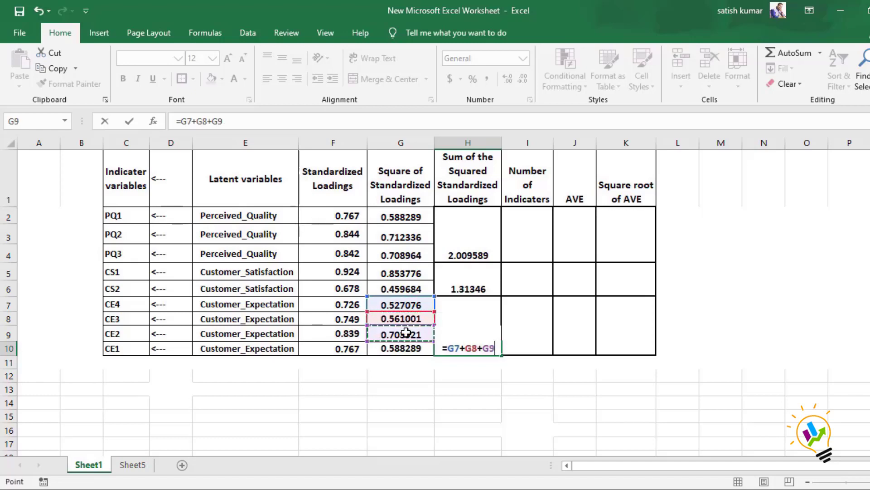
text(+)
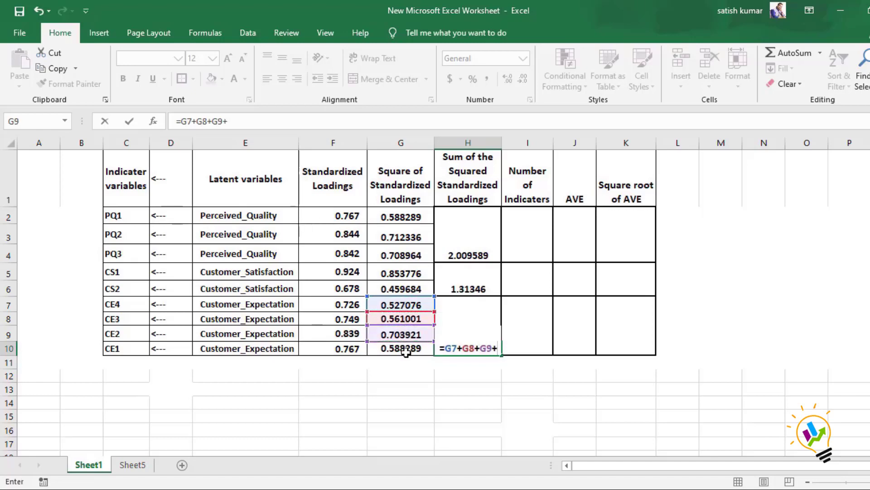
click(406, 349)
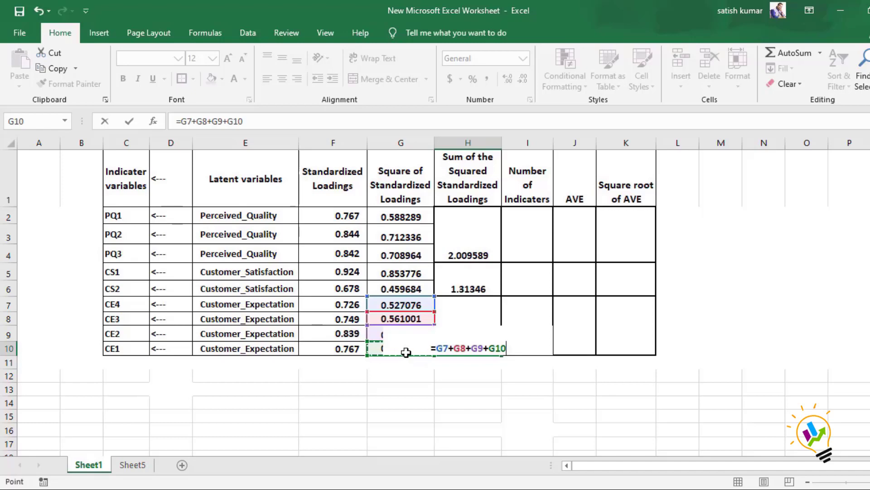
key(Return)
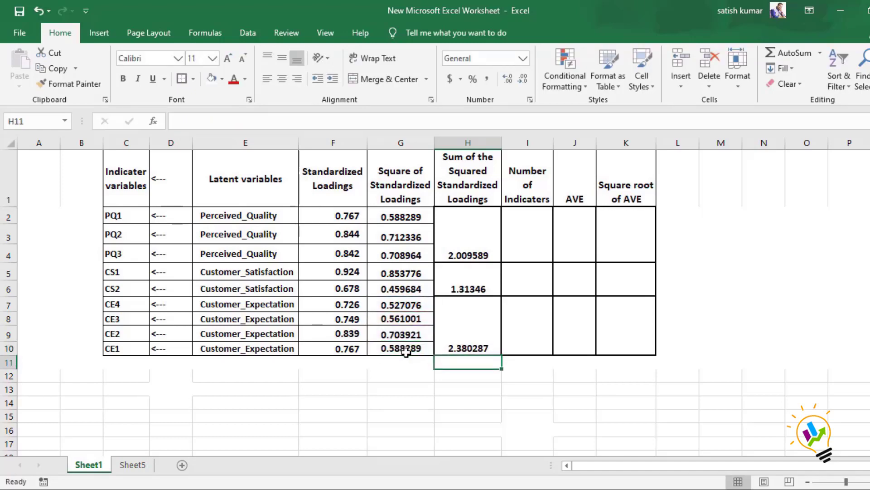
click(454, 252)
click(460, 287)
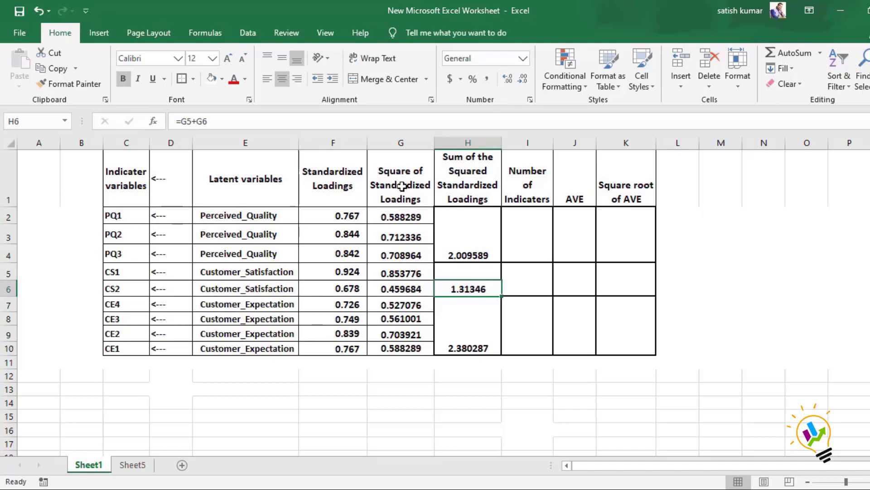
click(363, 217)
click(384, 218)
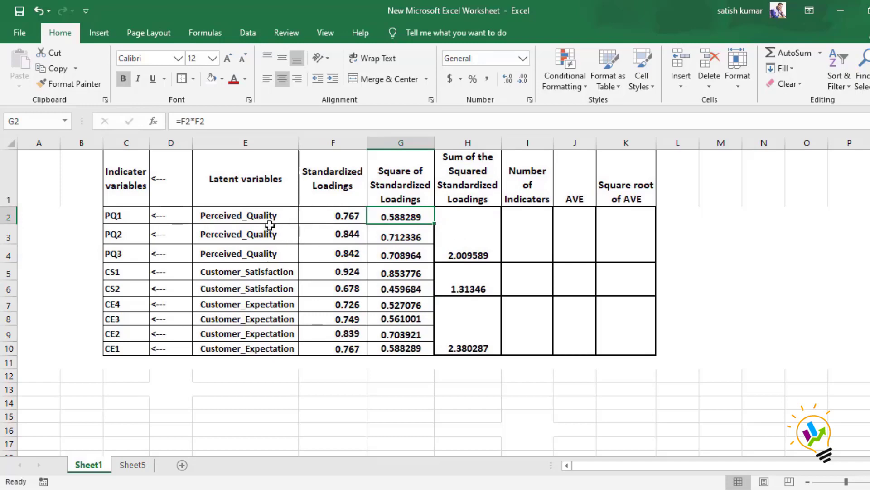
- Enter the number of indicators per latent variable: 3 in I4, 2 in I6 and 4 in I10
click(523, 256)
text(3)
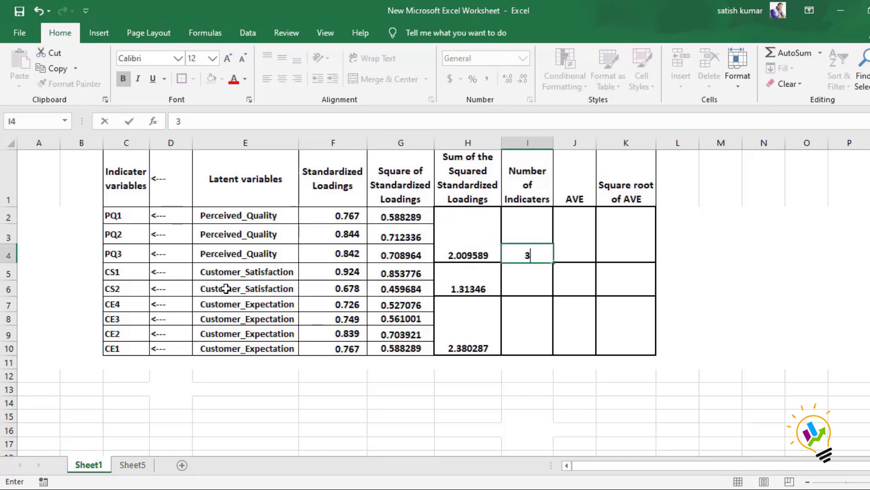
click(533, 294)
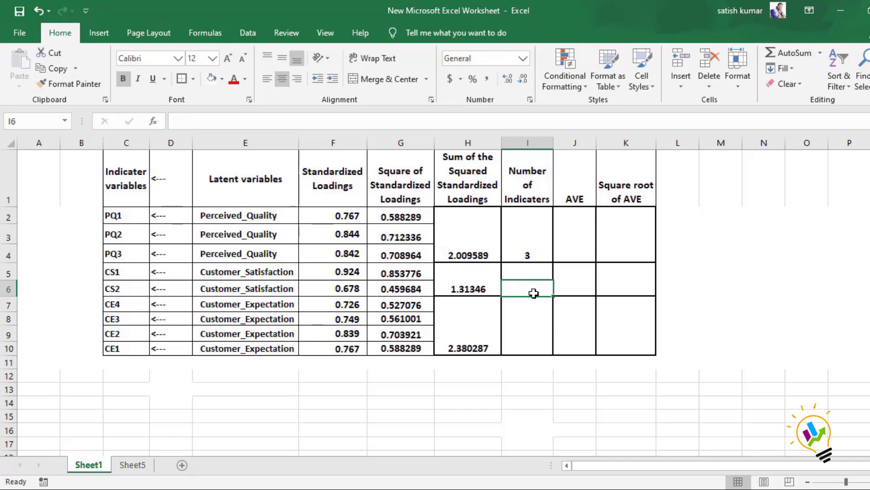
text(2)
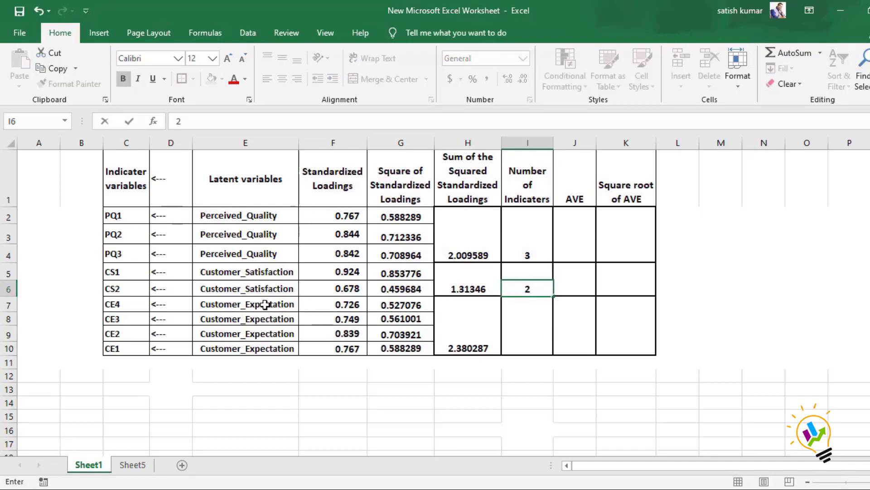
click(543, 352)
text(4)
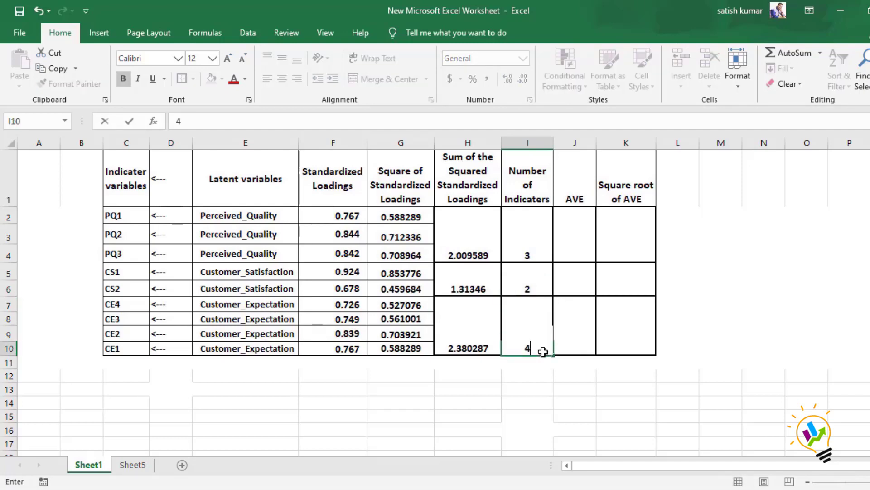
- Calculate the AVE of Perceived_Quality by entering =H4/I4 in cell J4 and check the formula
click(584, 257)
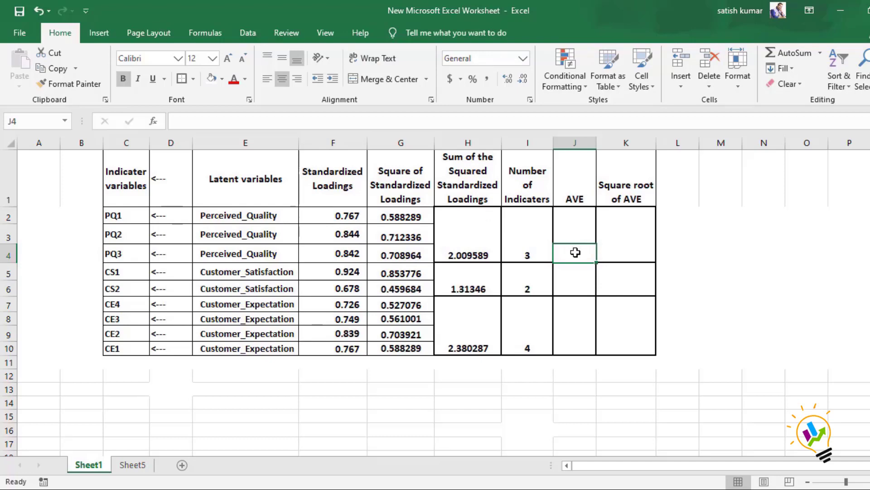
text(=)
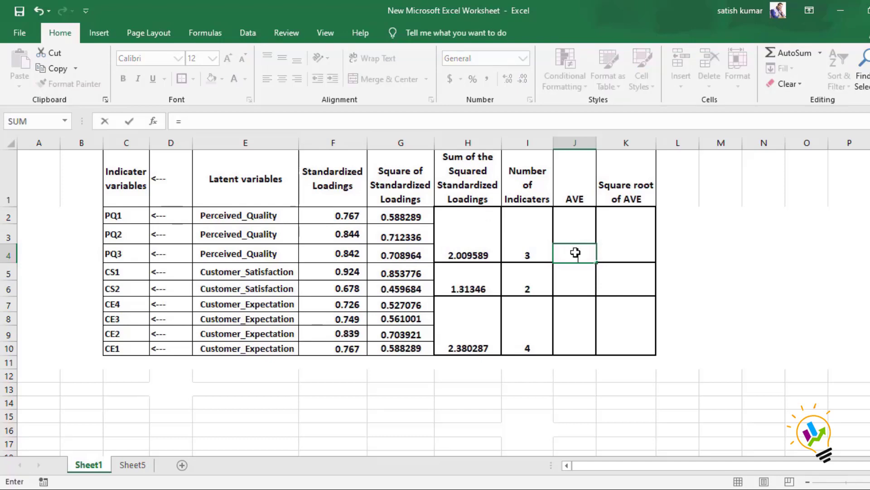
click(482, 256)
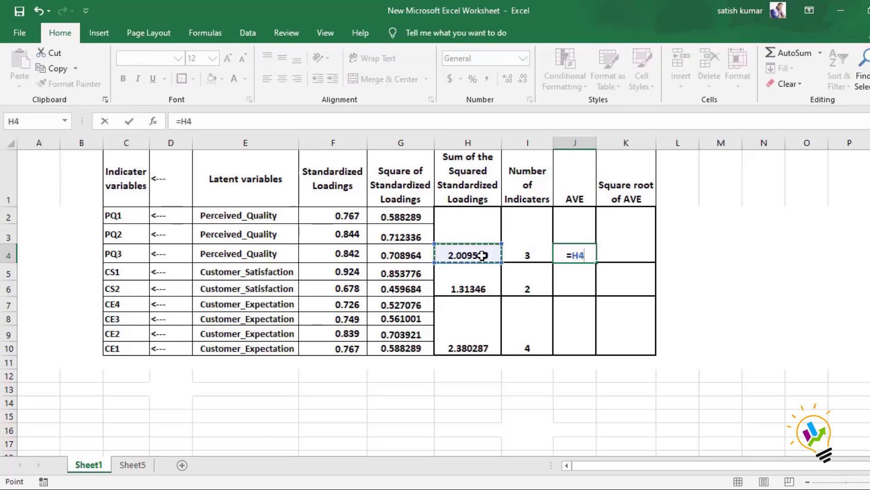
text(/)
click(523, 255)
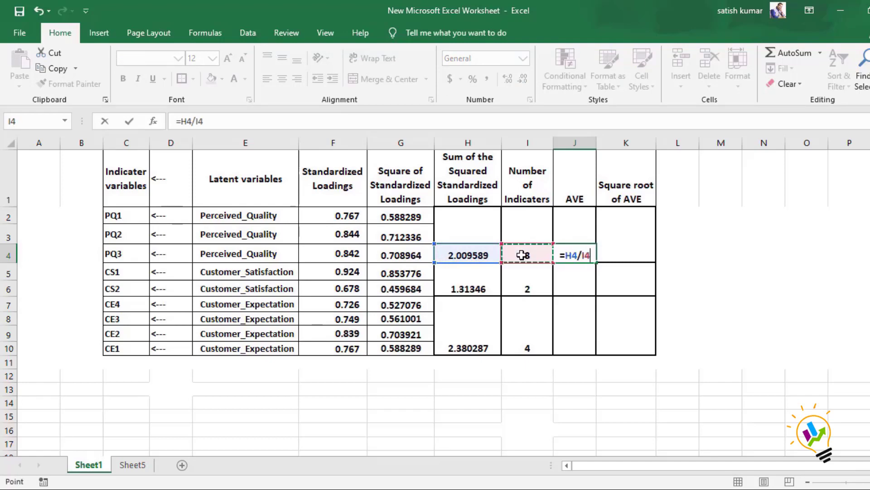
key(Return)
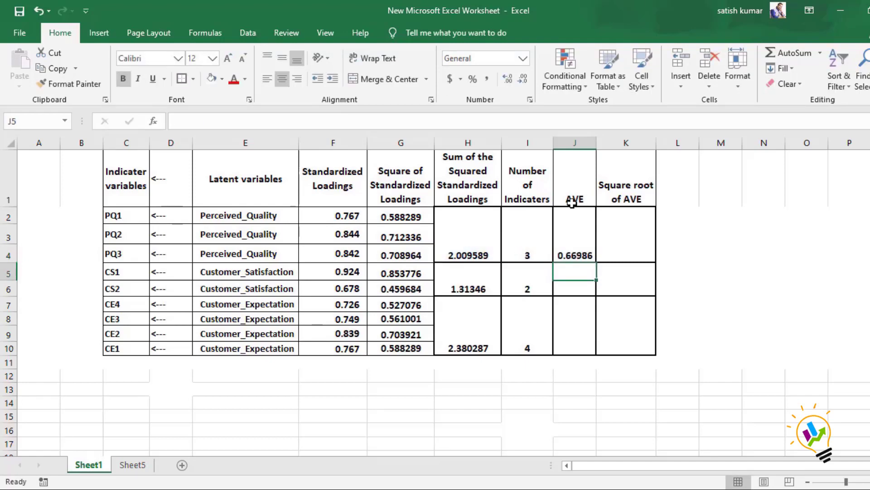
click(575, 253)
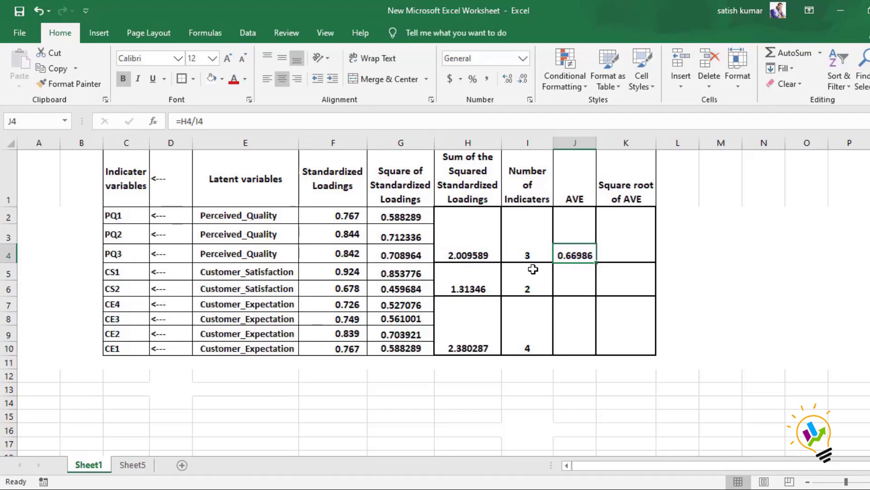
- Calculate the AVE of Customer_Satisfaction by entering =H6/I6 in cell J6
click(570, 291)
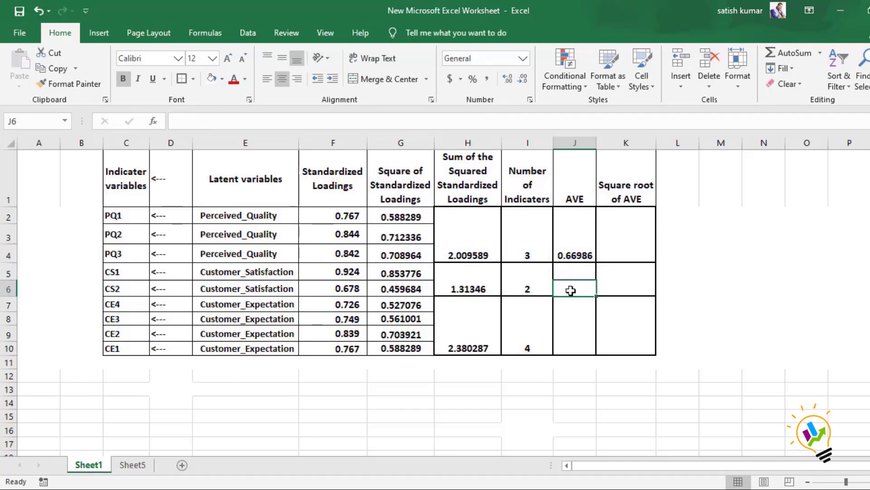
text(=)
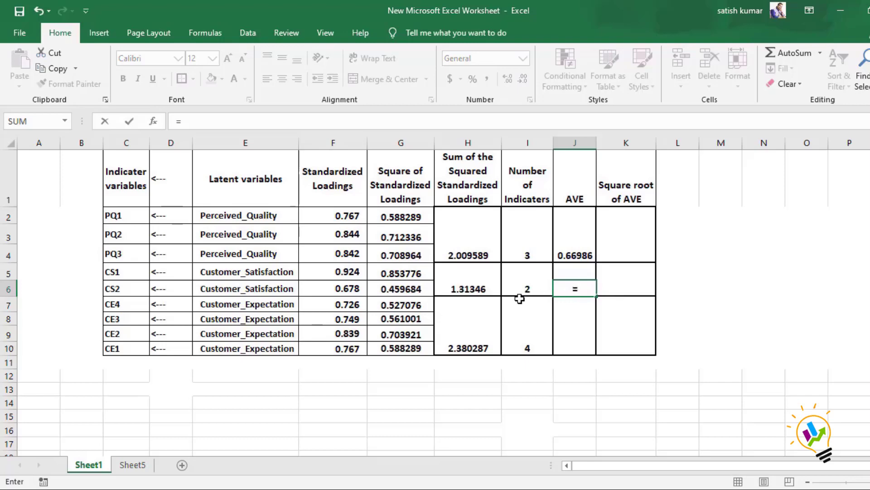
click(489, 290)
text(/)
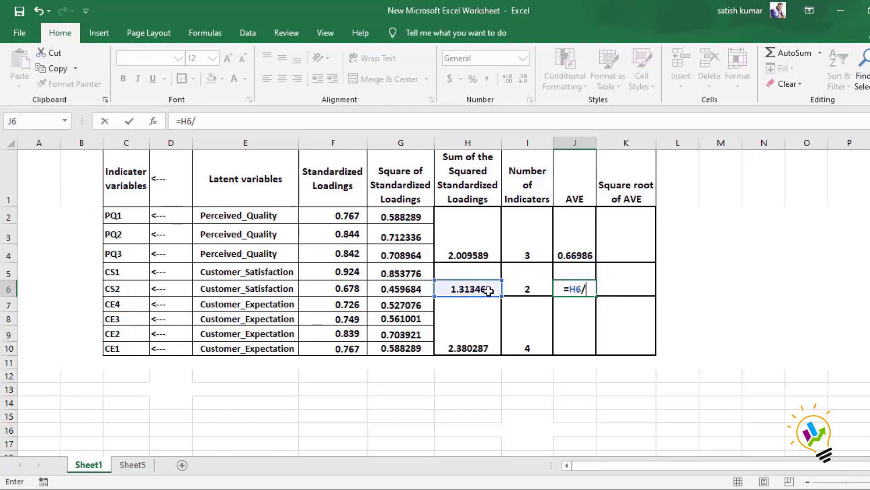
click(526, 289)
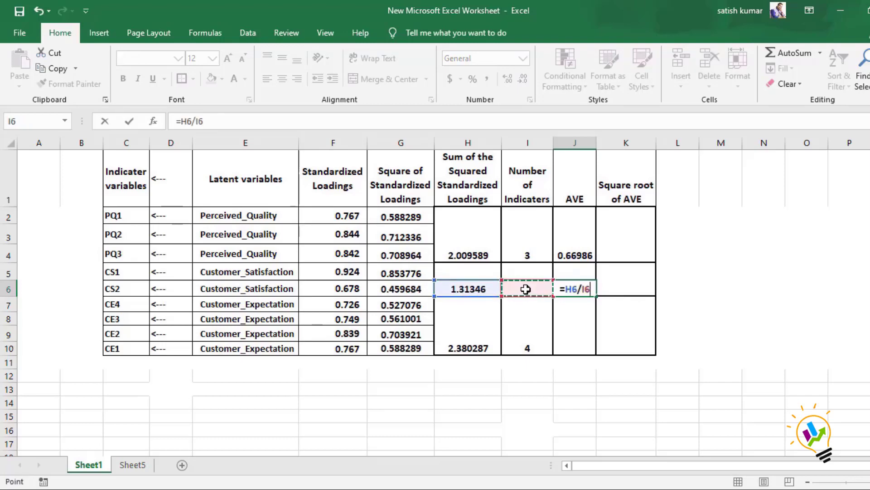
key(Return)
- Calculate the AVE of Customer_Expectation by entering =H10/I10 in cell J10
key(Down)
key(Down)
key(Down)
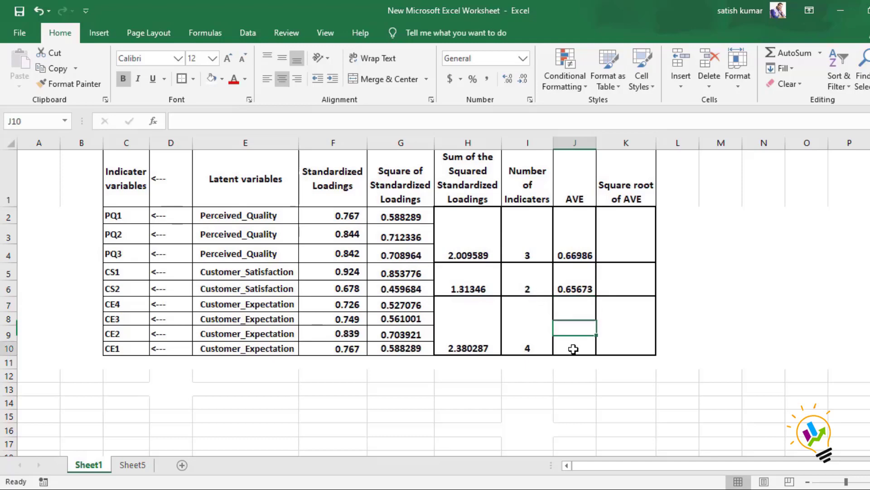
text(=)
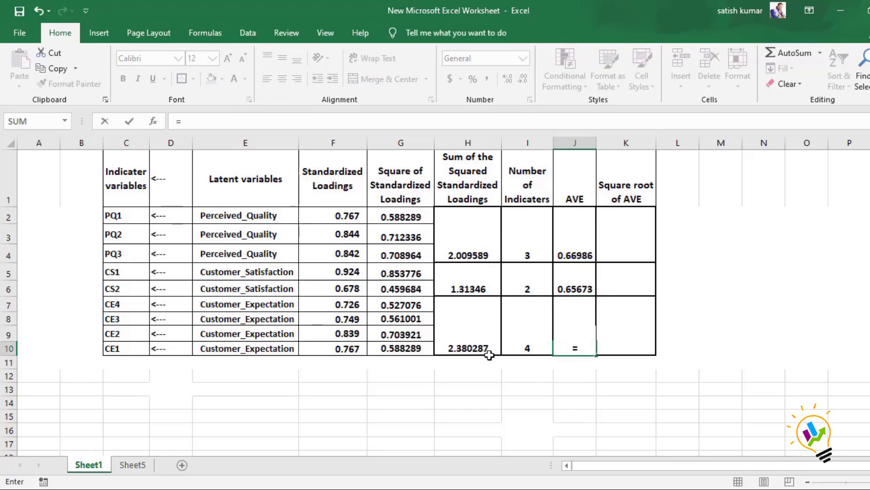
click(474, 349)
text(/)
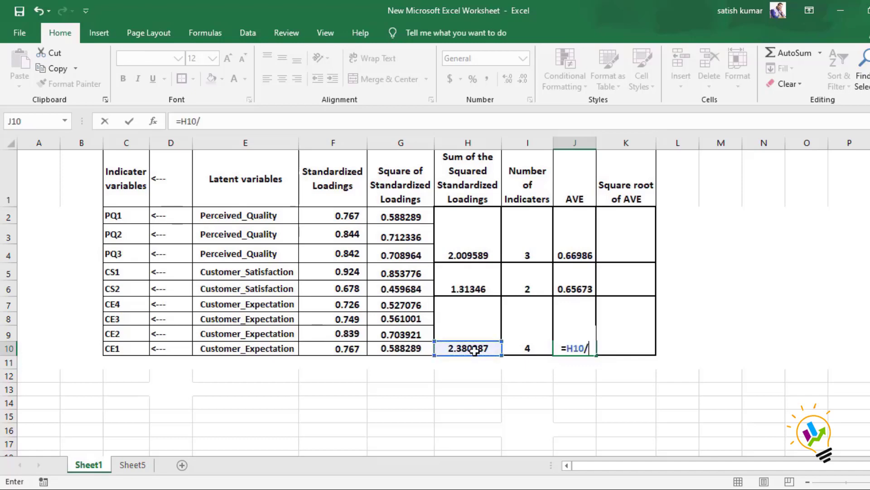
click(517, 350)
key(Return)
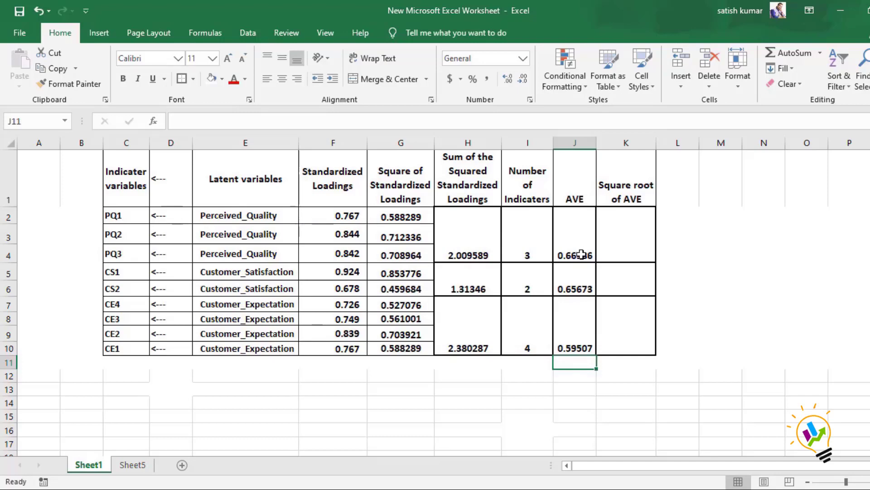
- Examine the AVE values in J4, J6 and J10 against the 0.5 threshold for convergent validity
click(584, 289)
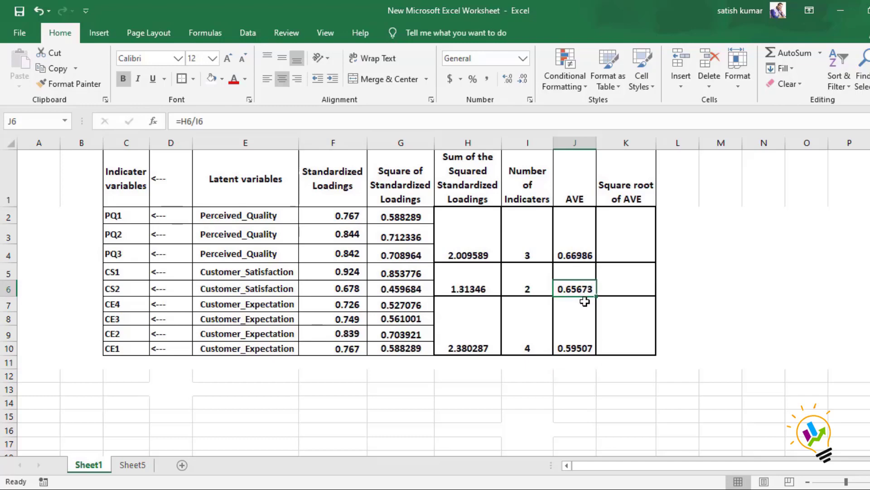
click(583, 349)
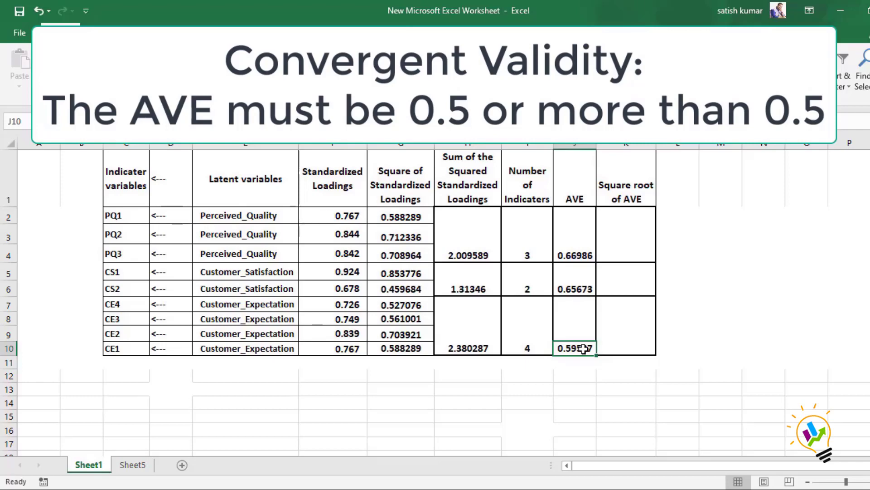
click(588, 256)
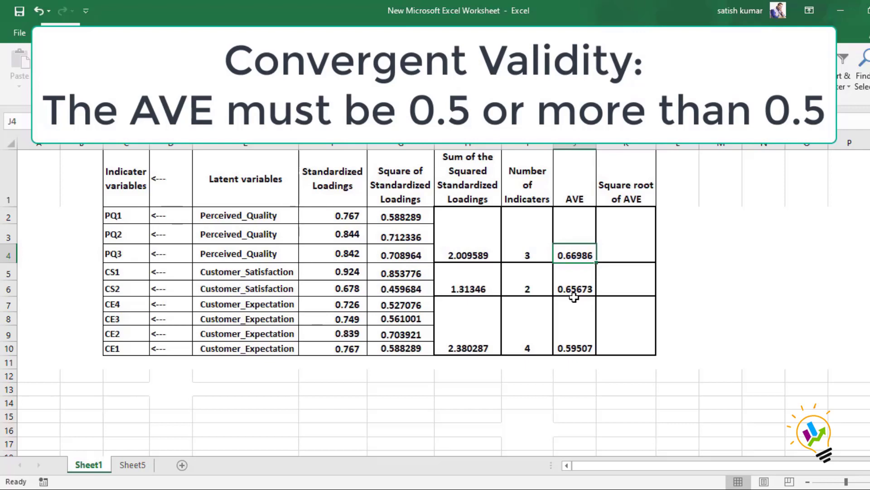
click(570, 347)
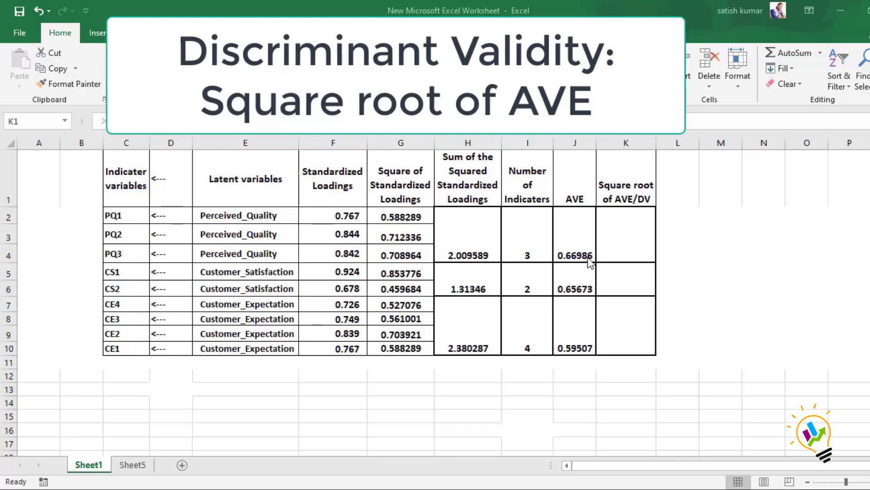
- Calculate the square root of AVE for Perceived_Quality by entering =SQRT(J4) in cell K4
click(615, 252)
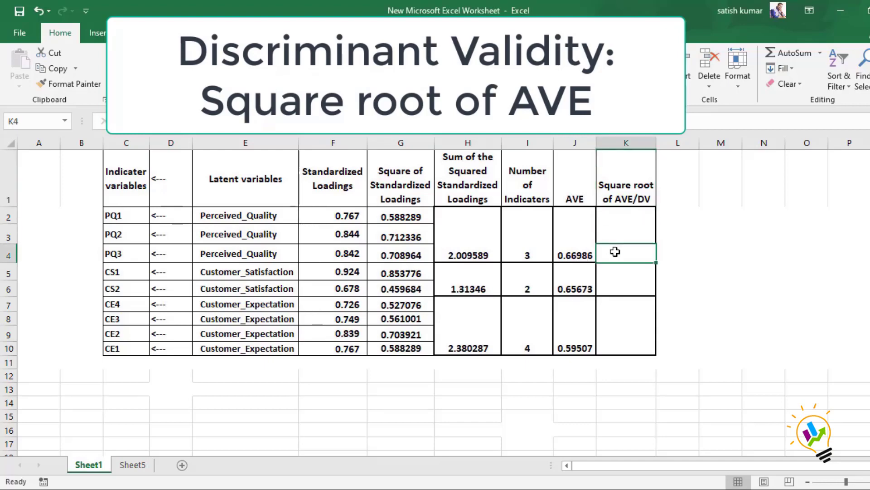
text(=)
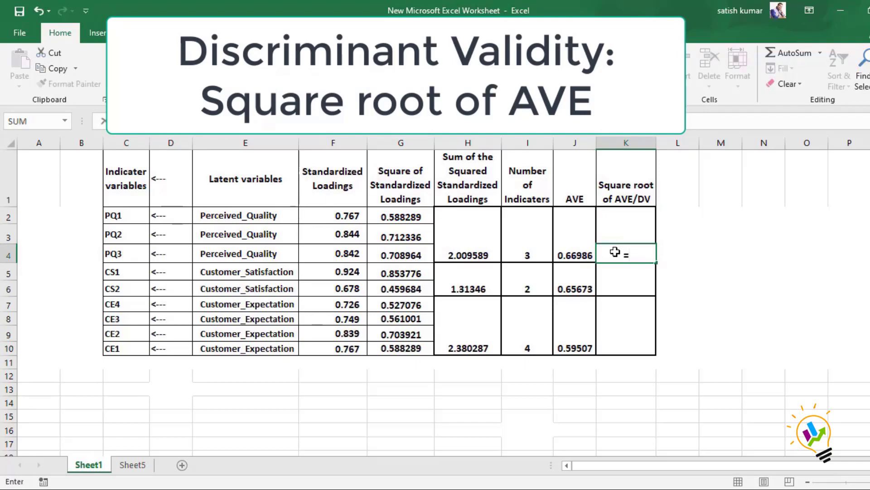
text(sq)
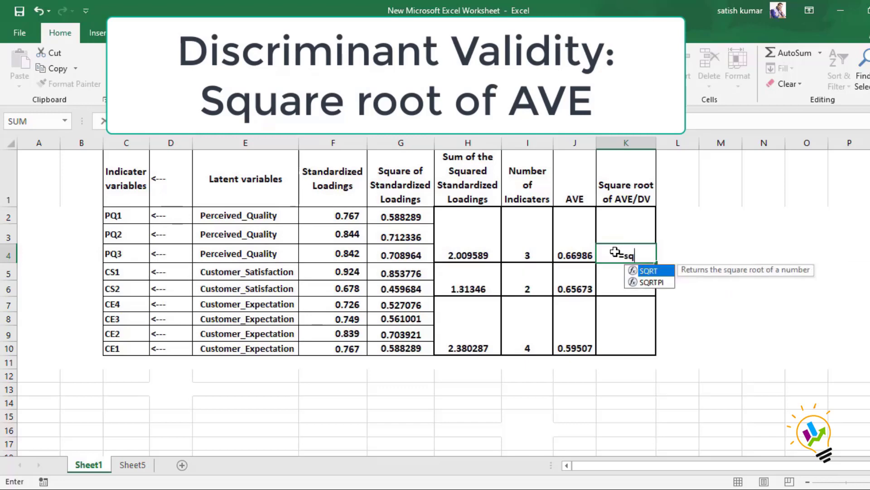
text(rt()
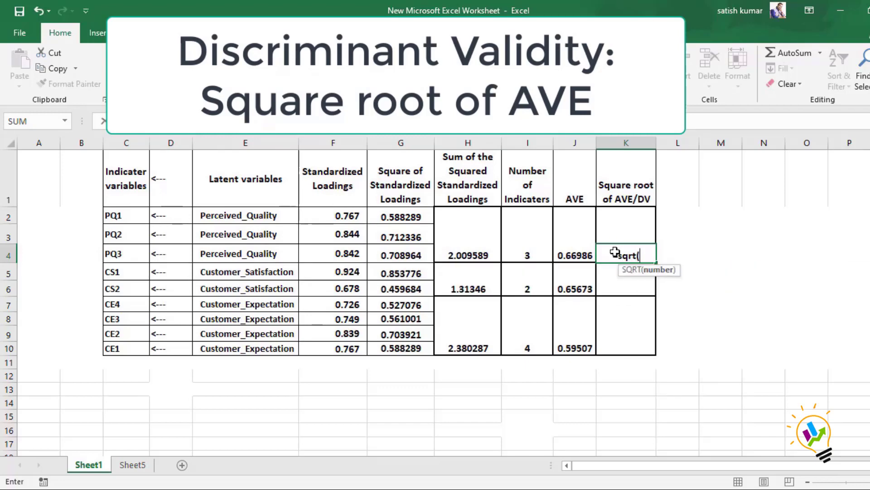
click(567, 255)
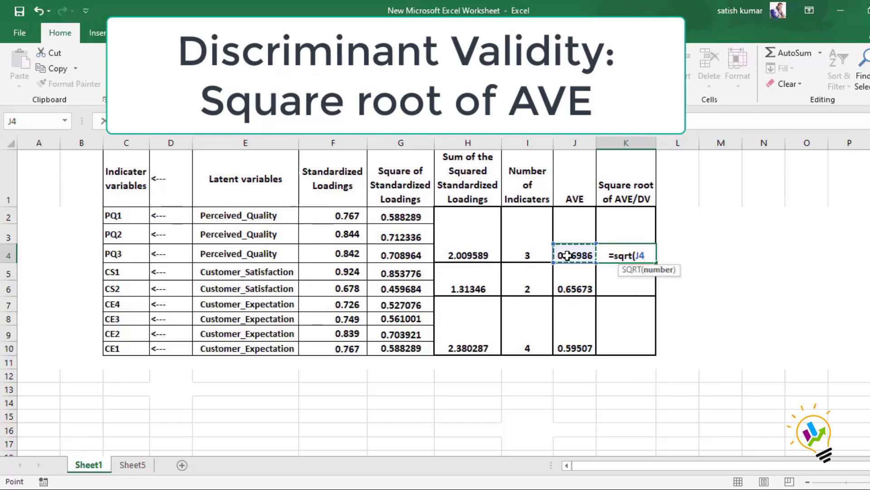
text())
key(Return)
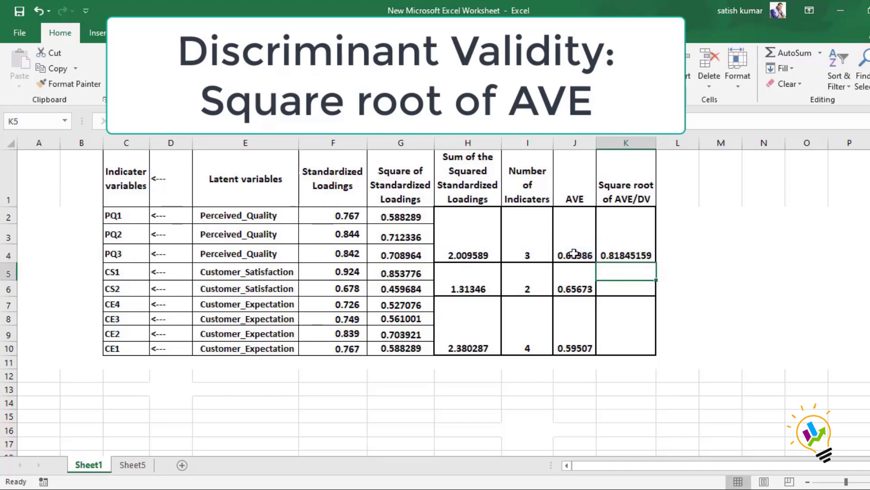
click(642, 254)
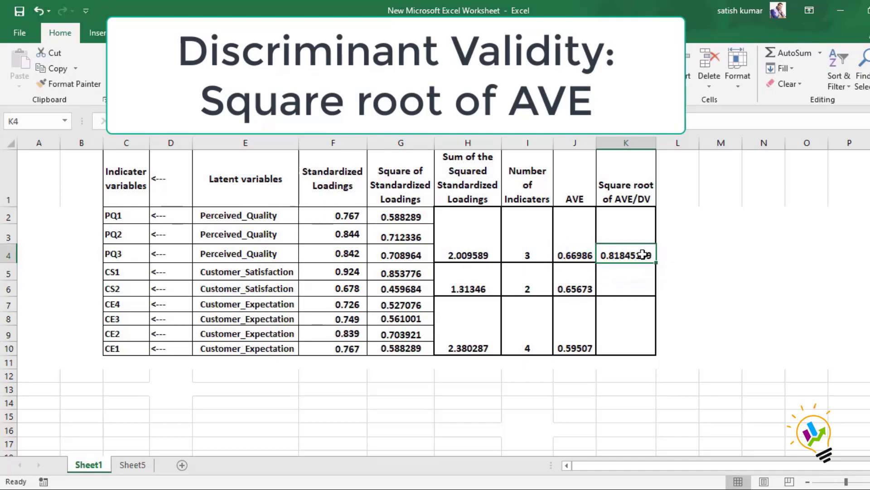
- Calculate the square root of AVE for Customer_Satisfaction by entering =SQRT(J6) in cell K6
click(621, 288)
text(=)
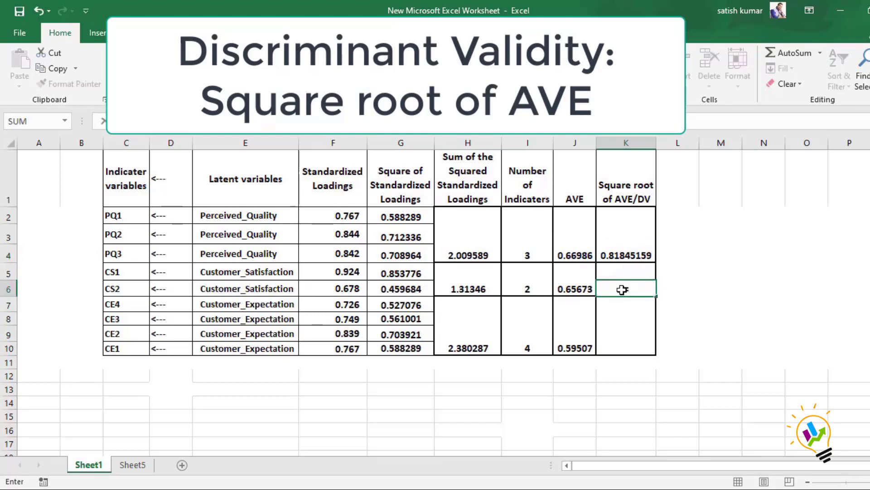
text(sqrt)
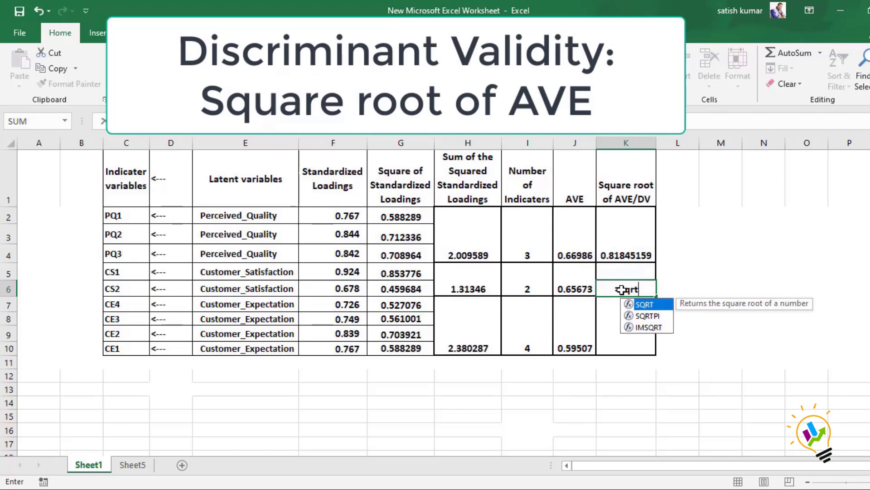
text(()
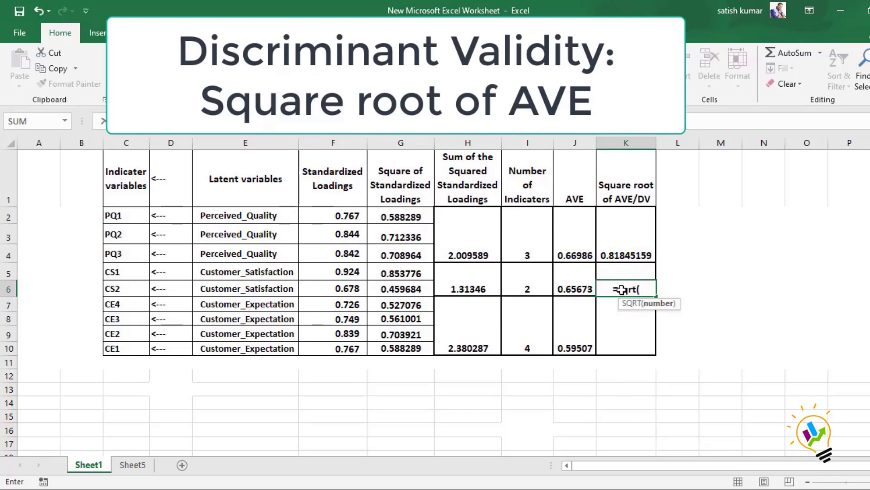
click(578, 288)
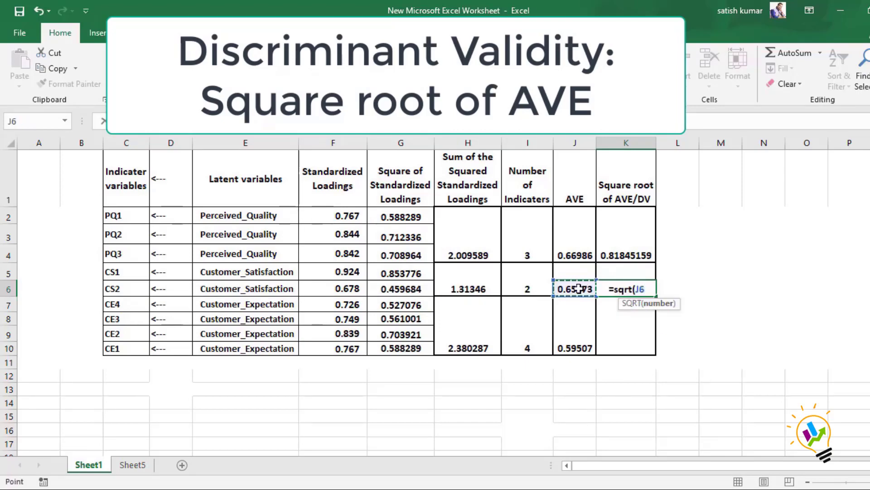
text())
key(Return)
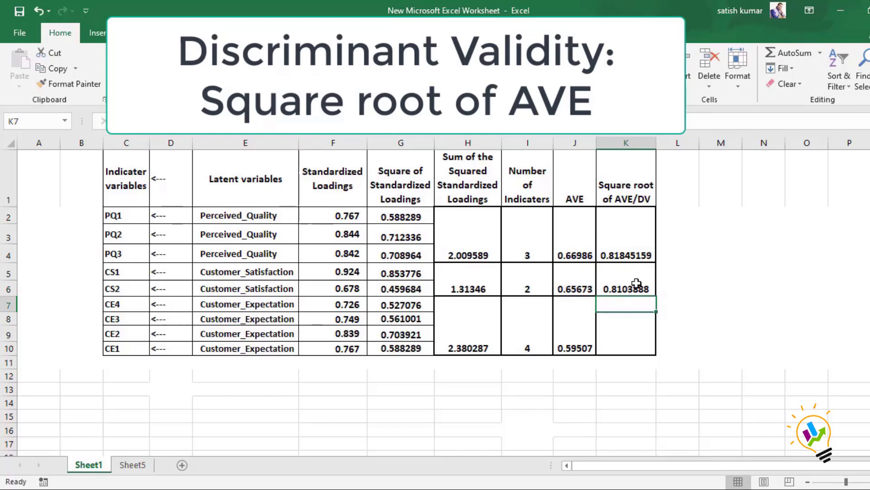
- Calculate the square root of AVE for Customer_Expectation by entering =SQRT(J10) in cell K10 and check the results in K4, K6 and K10
click(613, 350)
text(=)
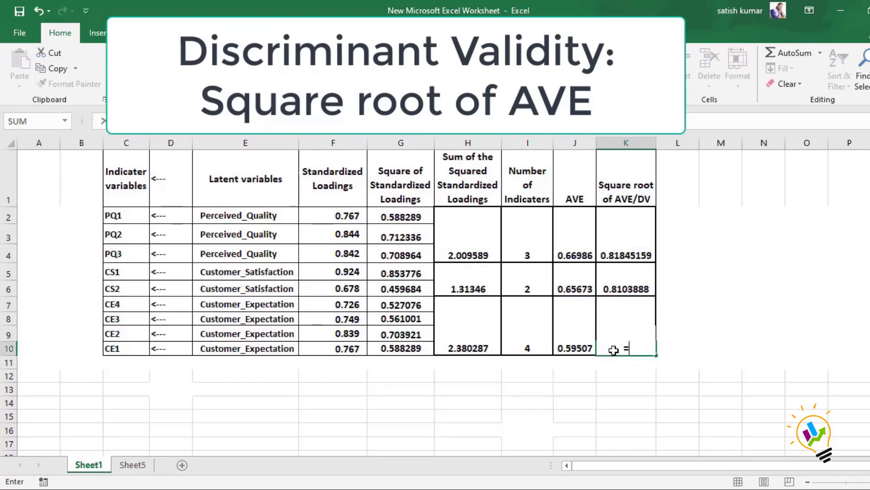
text(sqrt)
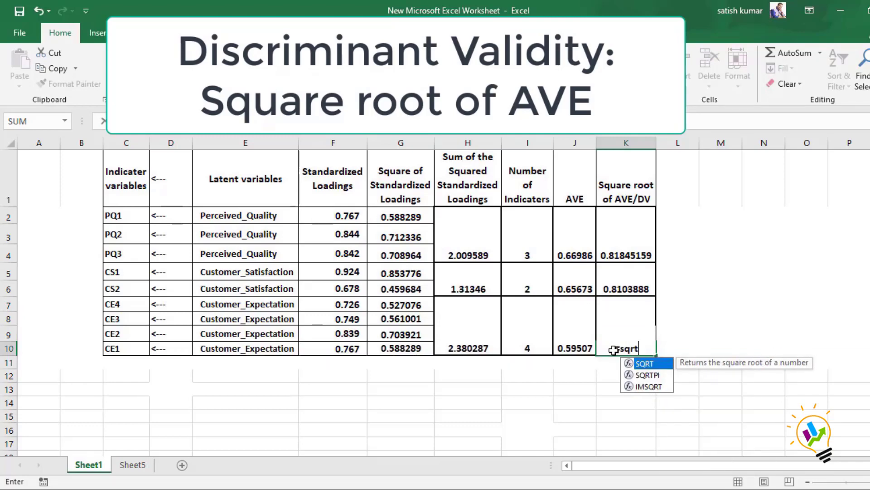
text(()
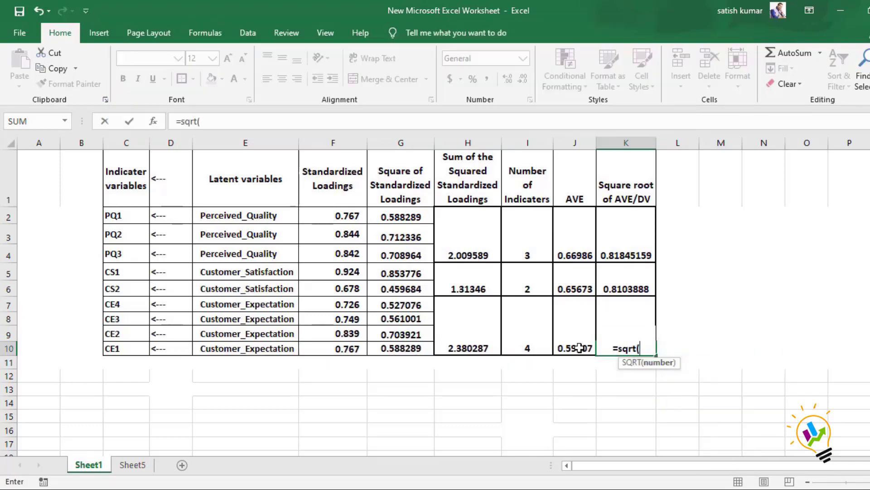
click(579, 347)
text())
key(Return)
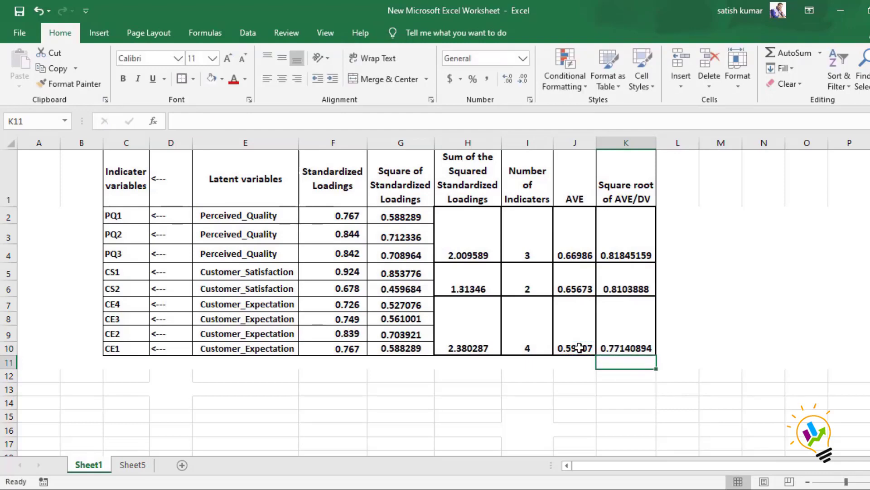
click(634, 257)
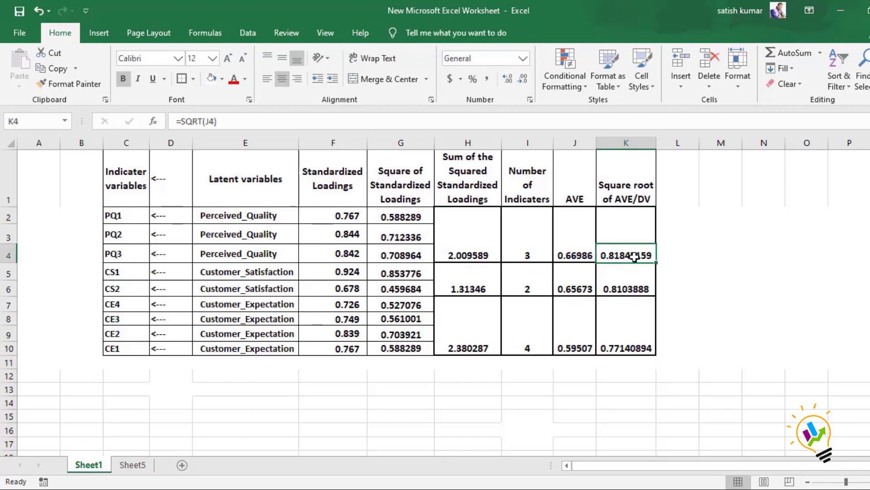
click(625, 287)
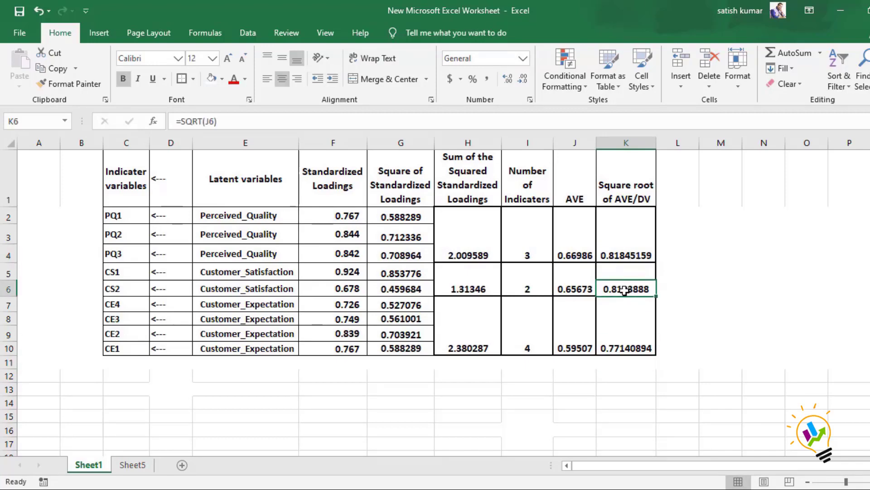
click(626, 345)
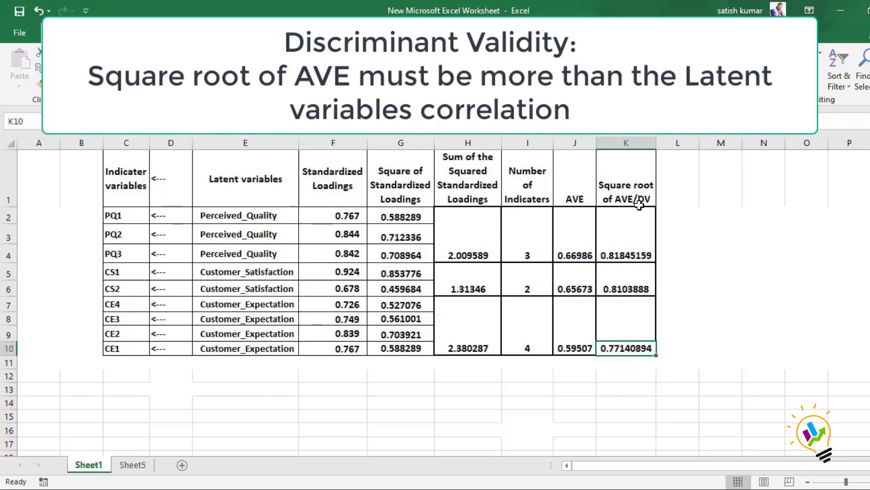
- Switch to the Amos Output window, open the Correlations estimates and copy the latent variable correlations table
click(380, 489)
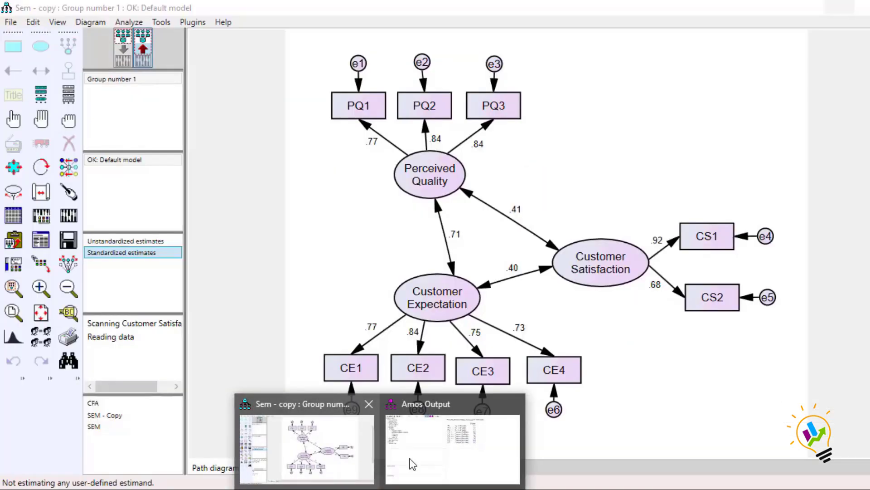
click(423, 455)
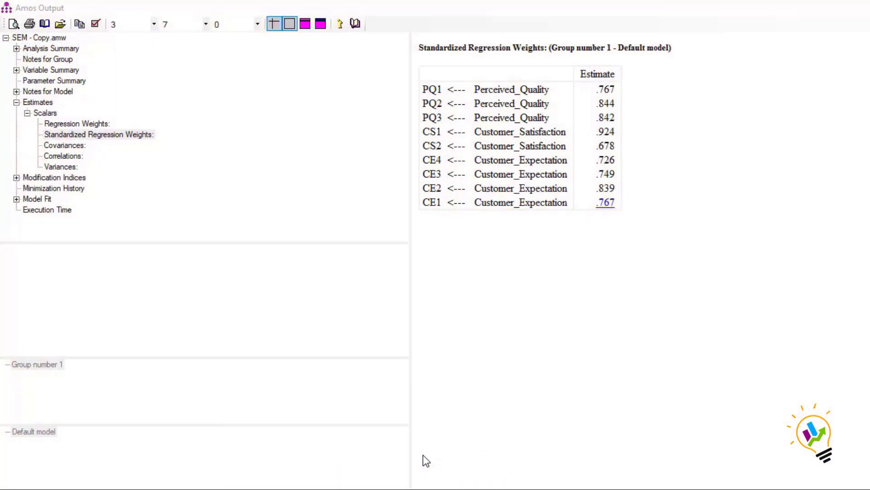
click(63, 156)
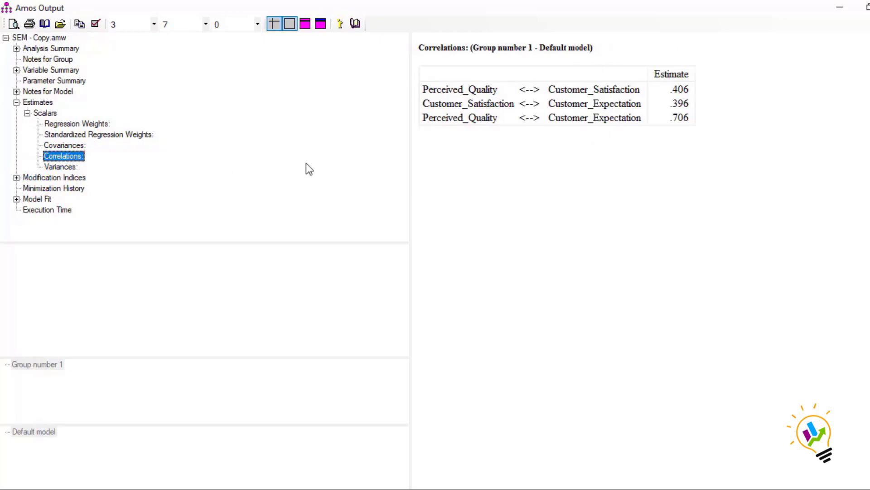
right_click(491, 62)
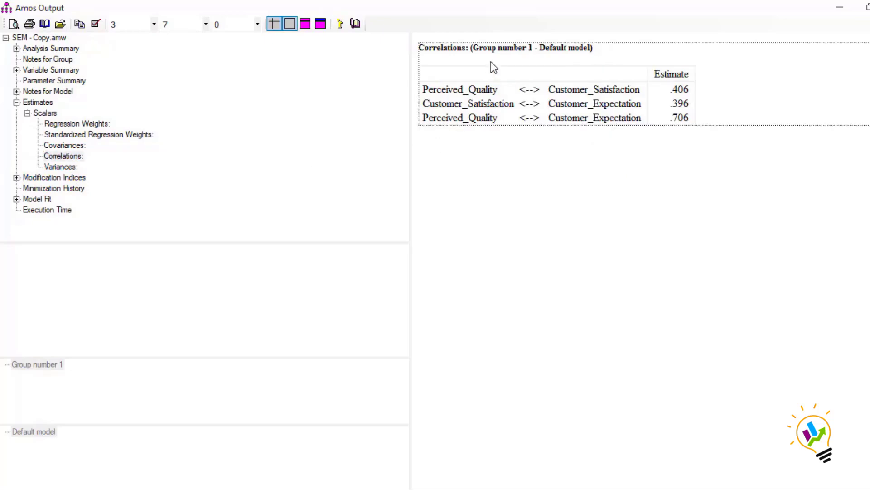
click(510, 84)
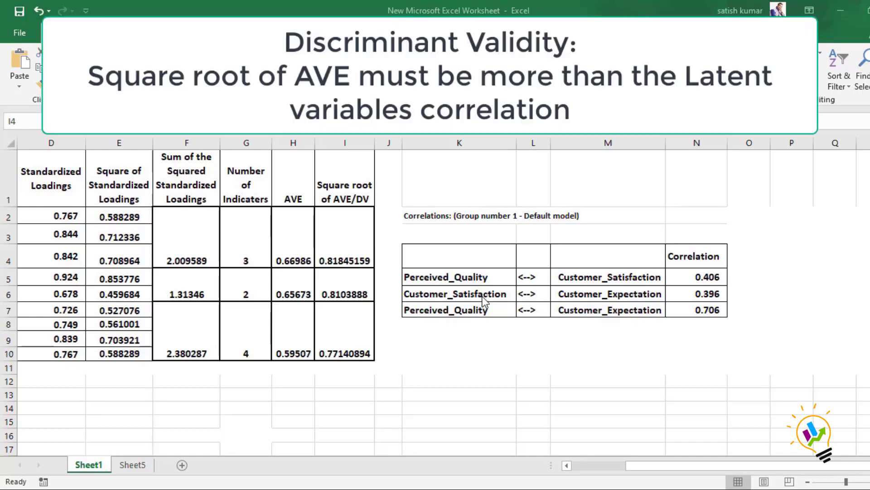
- Compare the square roots of AVE in column I with the latent variable correlations in column N of the Excel sheet for discriminant validity
click(336, 262)
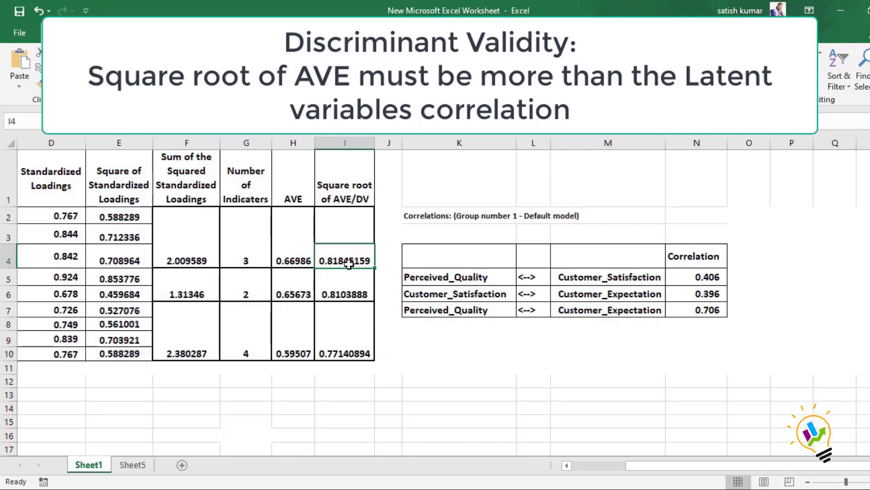
click(420, 277)
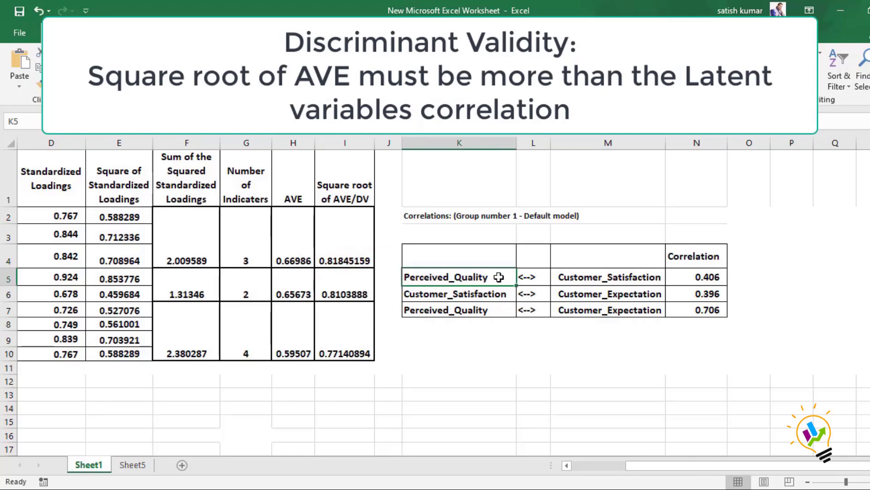
click(706, 282)
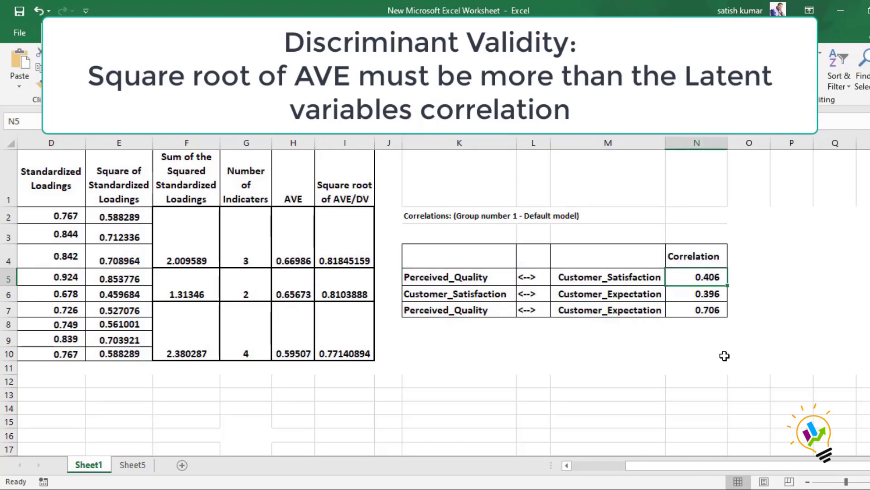
click(460, 315)
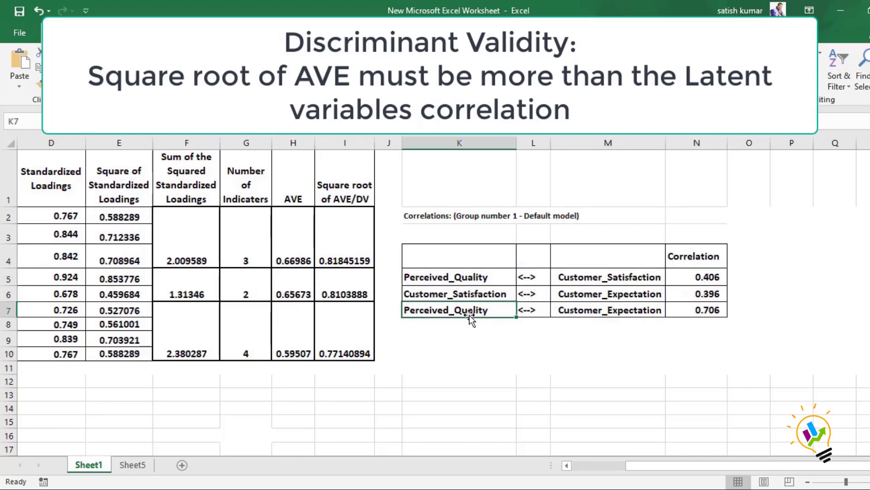
click(695, 313)
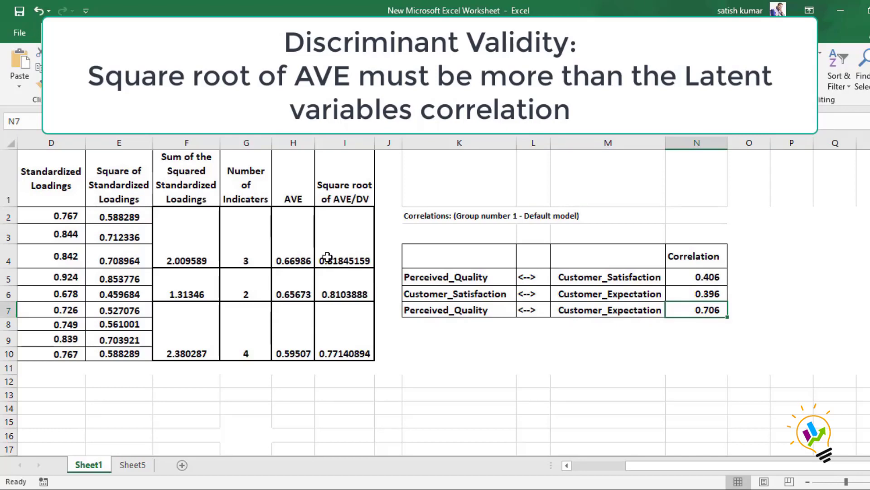
click(332, 294)
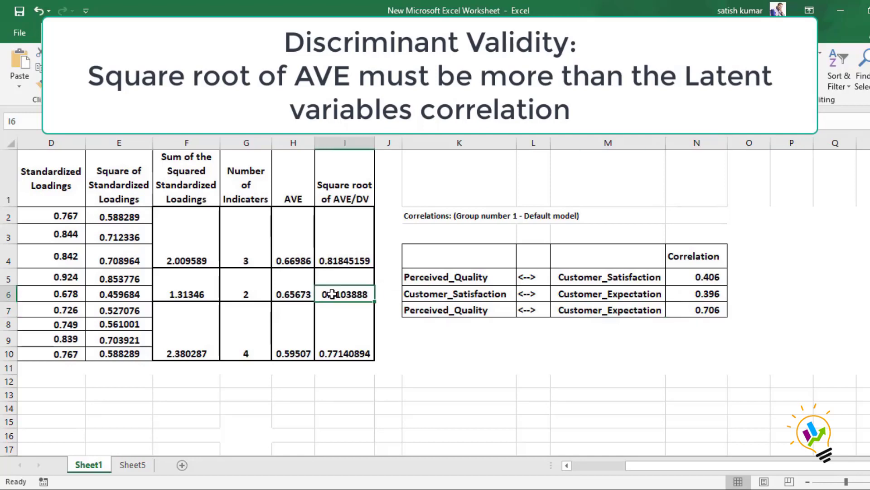